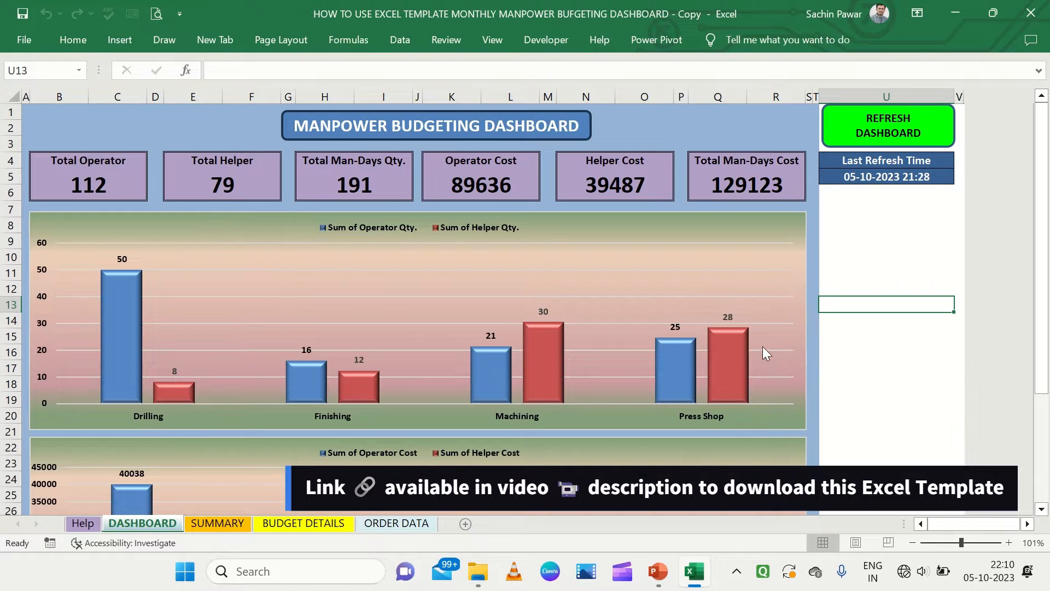
# Step: Review the manpower dashboard and read the step-by-step instructions on the Help sheet
pyautogui.scroll(-3, 766, 352)
pyautogui.scroll(3, 764, 353)
pyautogui.click(83, 522)
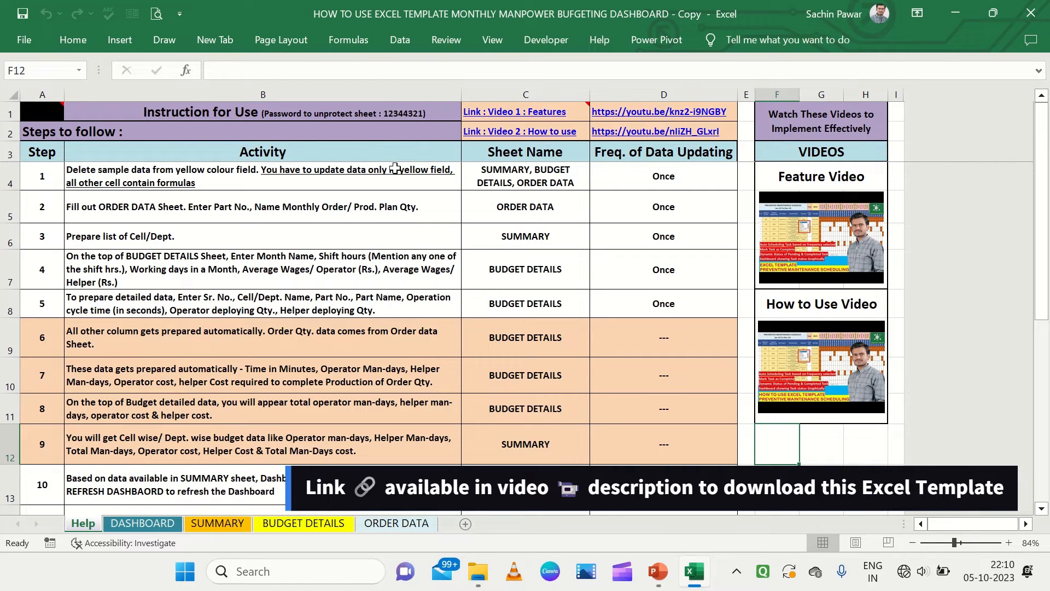
pyautogui.scroll(2, 401, 126)
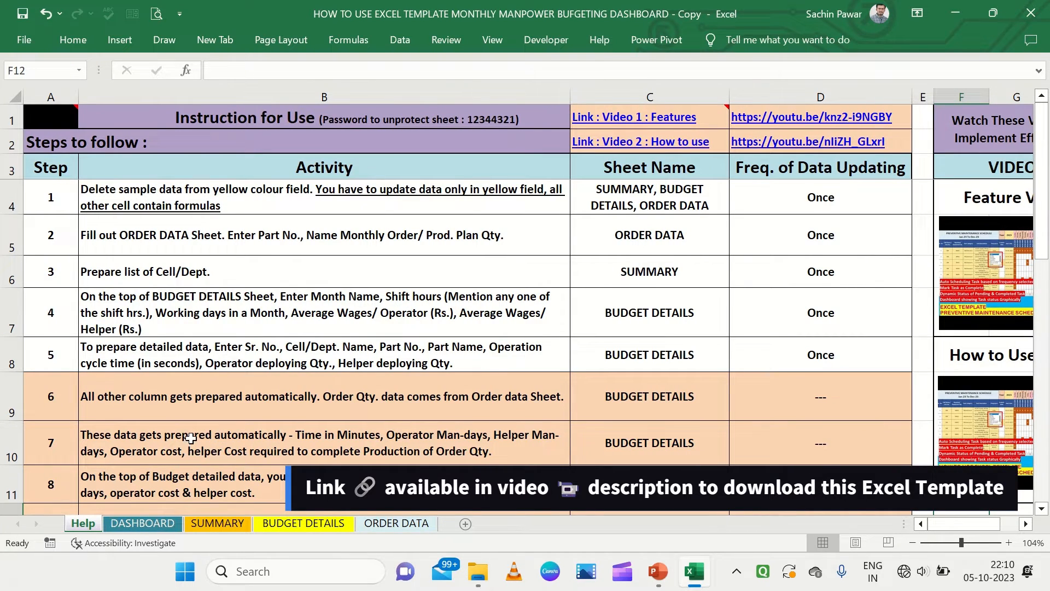
pyautogui.scroll(-2, 190, 438)
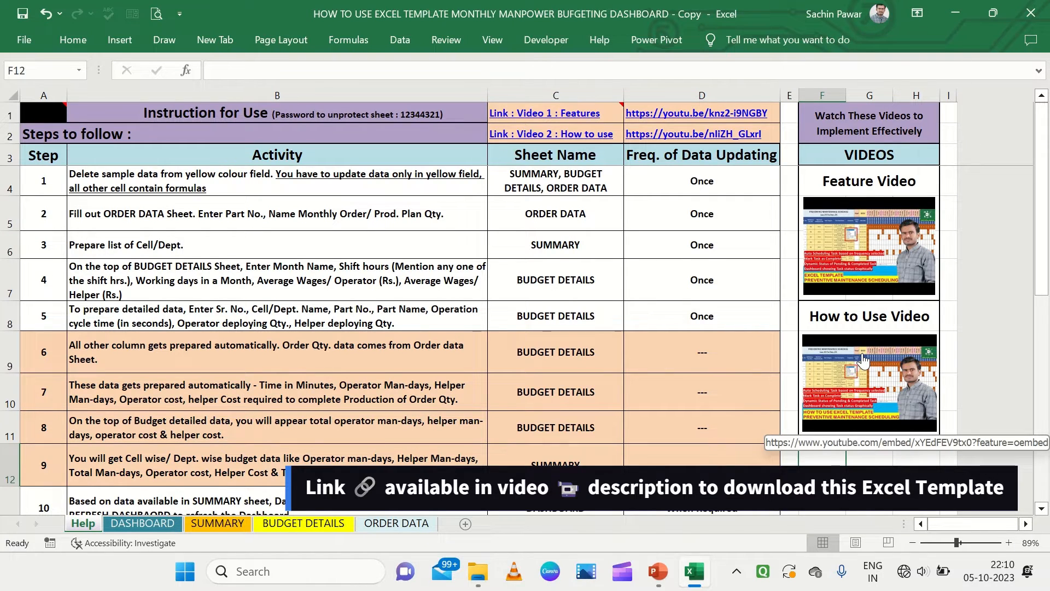
# Step: Clear the sample Cell/Dept. names from A4:A10 on the SUMMARY sheet
pyautogui.click(210, 523)
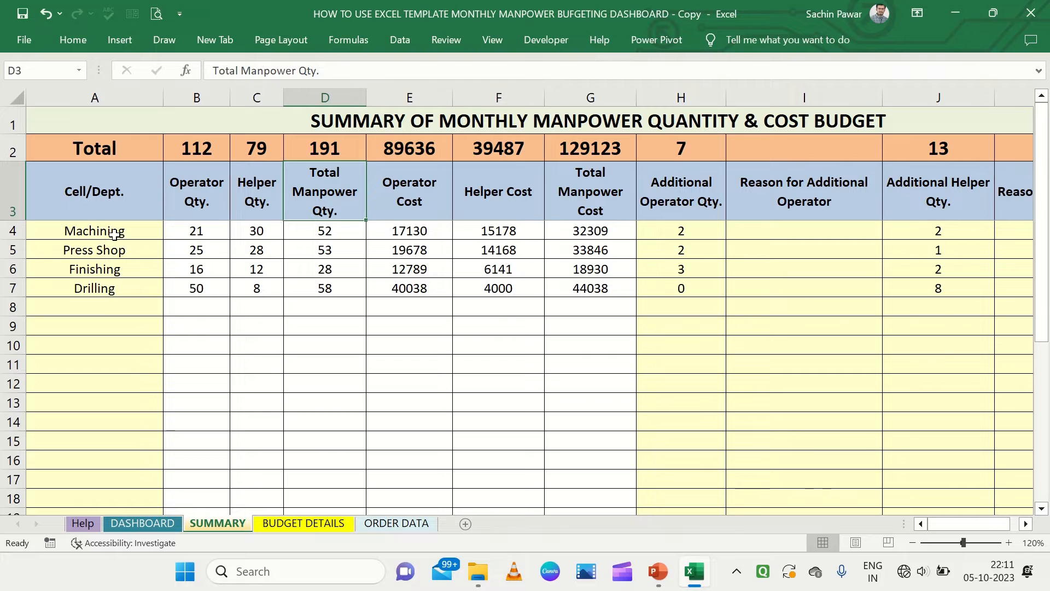
pyautogui.moveTo(115, 232); pyautogui.dragTo(121, 315)
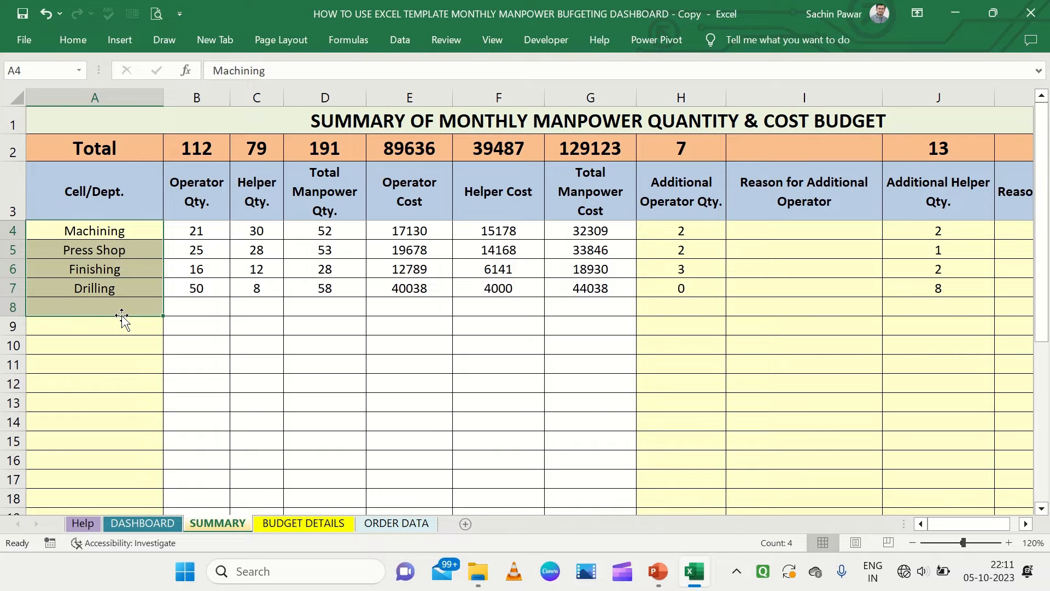
pyautogui.moveTo(133, 215); pyautogui.dragTo(133, 226)
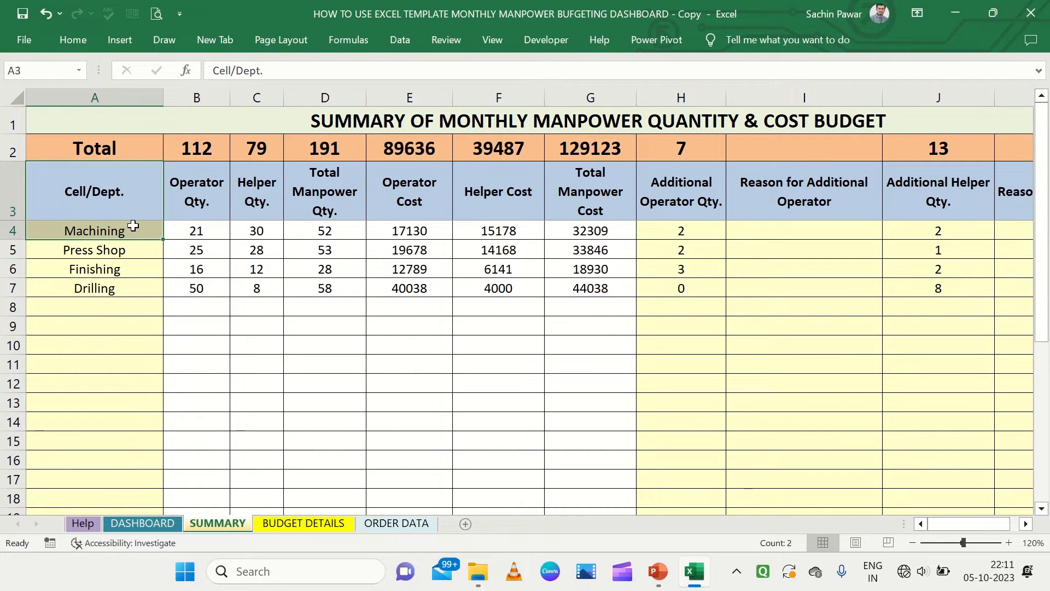
pyautogui.click(133, 226)
pyautogui.keyDown('shift'); pyautogui.click(115, 347); pyautogui.keyUp('shift')
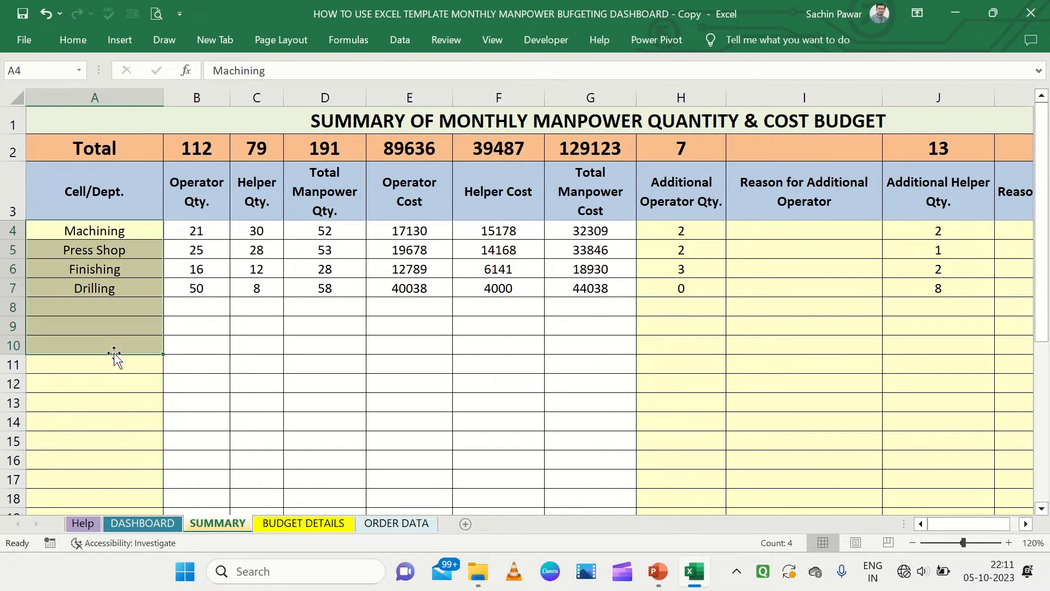
pyautogui.press('Delete')
# Step: Clear the sample Additional Operator Qty. and Additional Helper Qty. values in rows 4 to 7 of the SUMMARY sheet
pyautogui.hscroll(3, 747, 253)
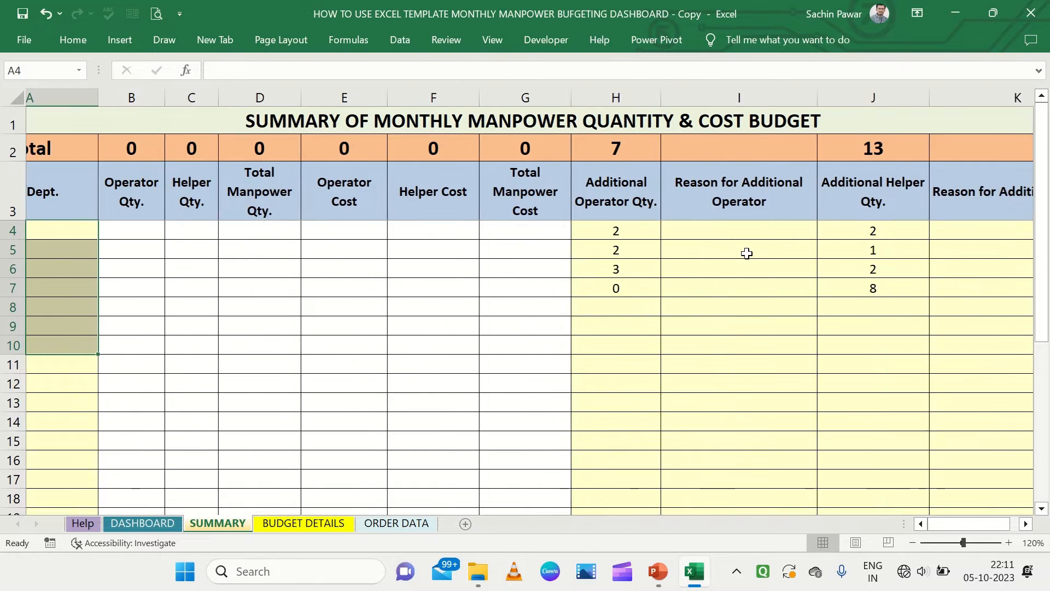
pyautogui.moveTo(503, 229); pyautogui.dragTo(507, 297)
pyautogui.press('Delete')
pyautogui.moveTo(741, 228); pyautogui.dragTo(751, 298)
pyautogui.press('Delete')
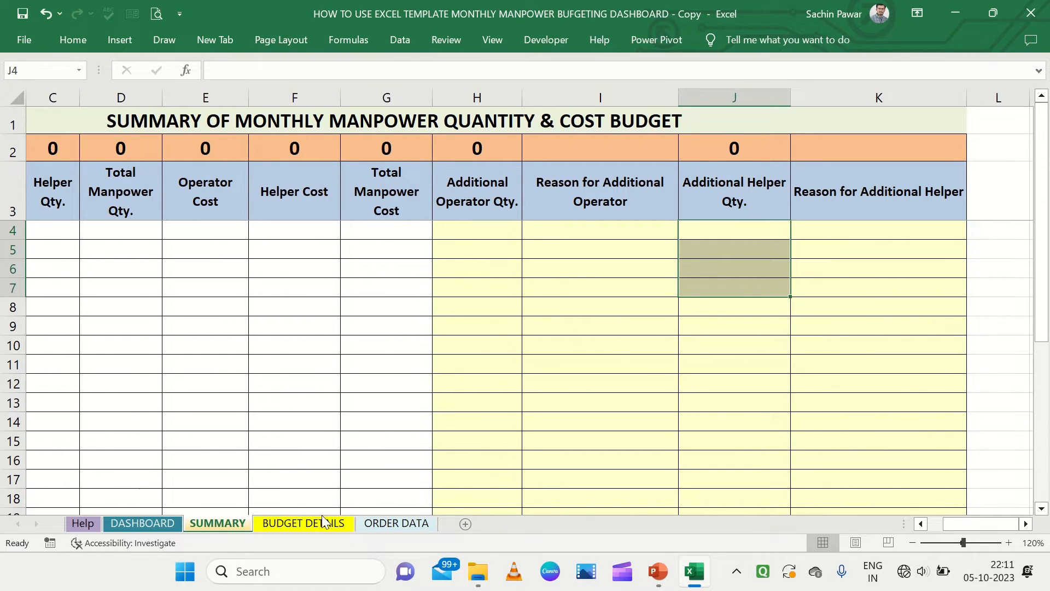
# Step: Clear the sample Sr. No., Cell/Dept. Name and Part No. entries from A5:C19 on the BUDGET DETAILS sheet
pyautogui.click(312, 528)
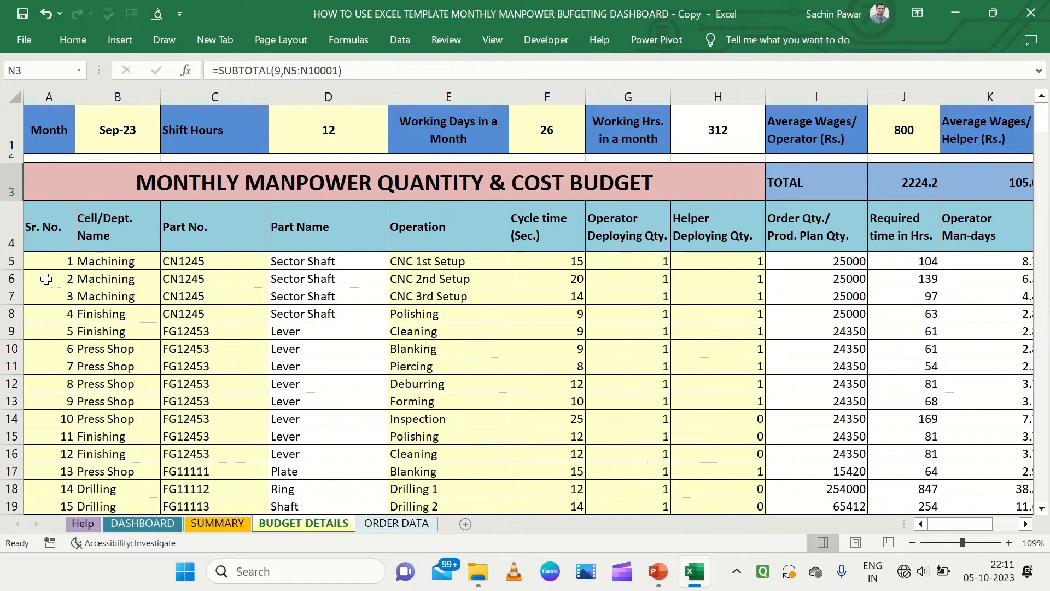
pyautogui.moveTo(52, 265); pyautogui.dragTo(230, 416)
pyautogui.scroll(3, 230, 417)
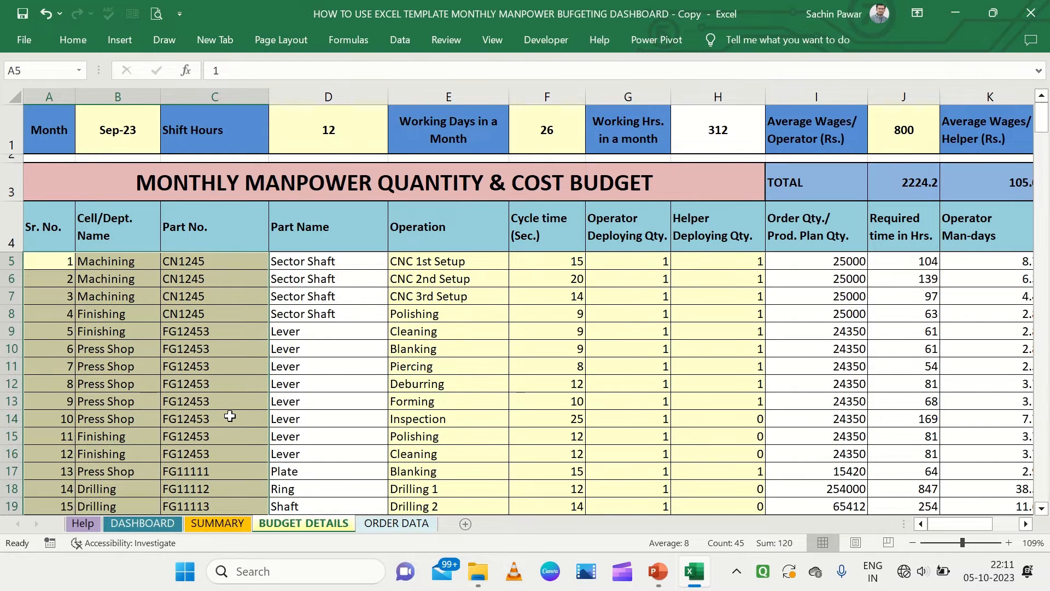
pyautogui.press('Delete')
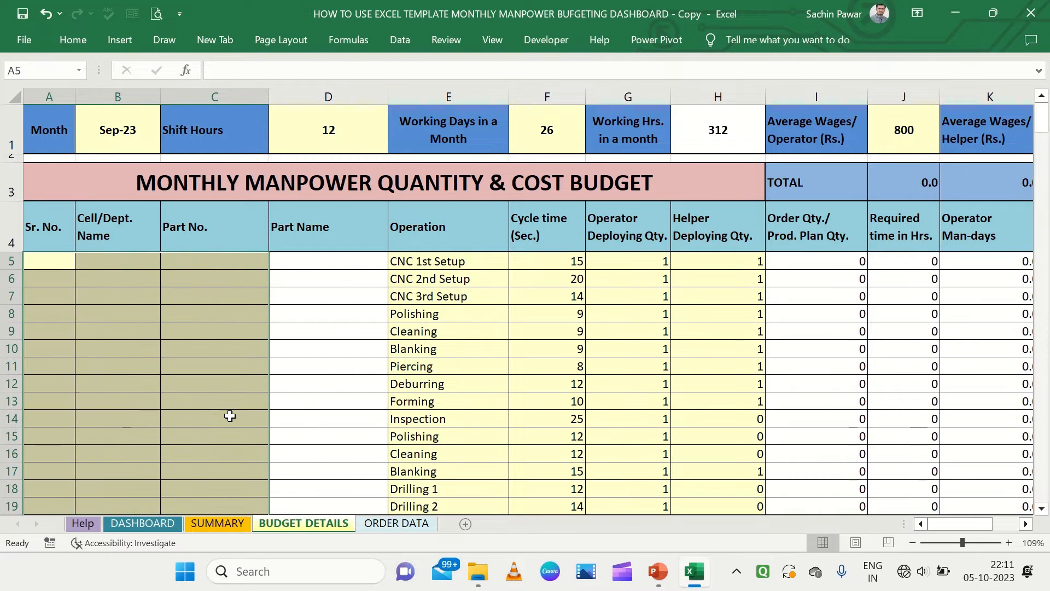
# Step: Clear the sample Operation, Cycle time, Operator Deploying Qty. and Helper Deploying Qty. entries from E5:H19 on the BUDGET DETAILS sheet
pyautogui.moveTo(460, 262); pyautogui.dragTo(712, 392)
pyautogui.scroll(15, 712, 392)
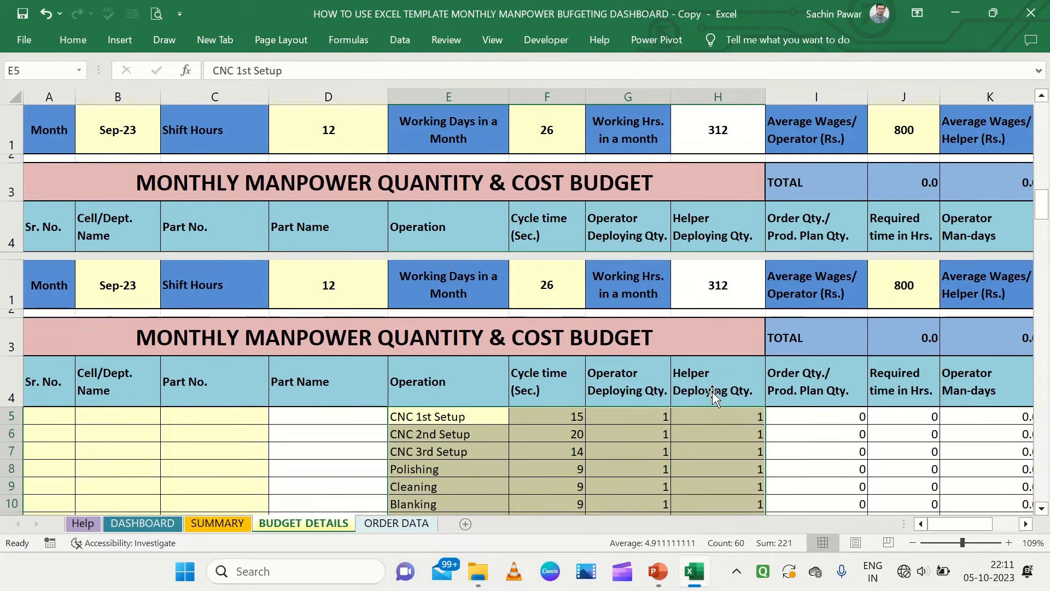
pyautogui.press('Delete')
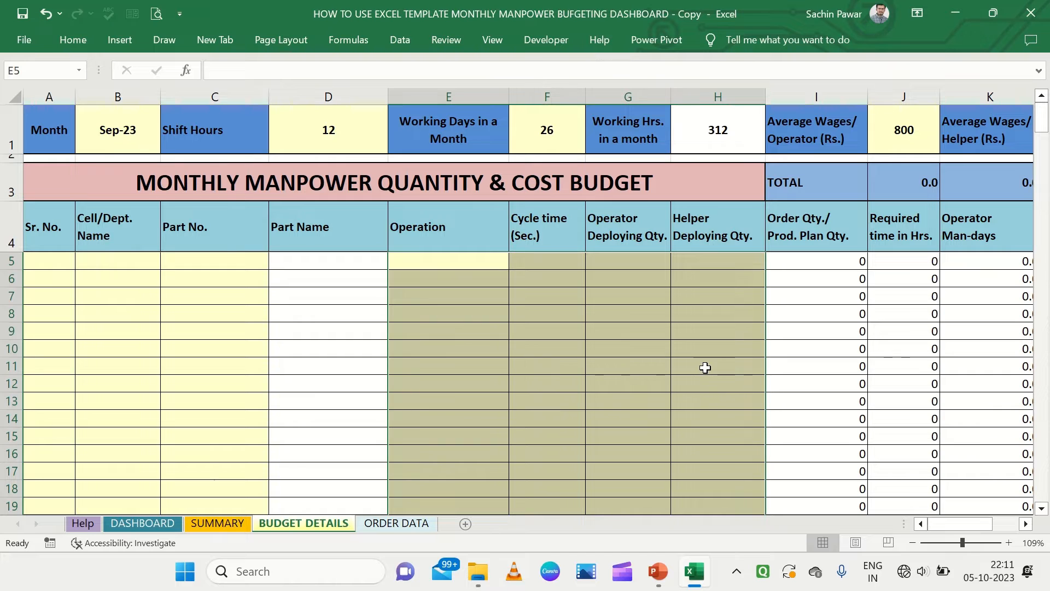
pyautogui.click(705, 367)
pyautogui.hscroll(3, 803, 345)
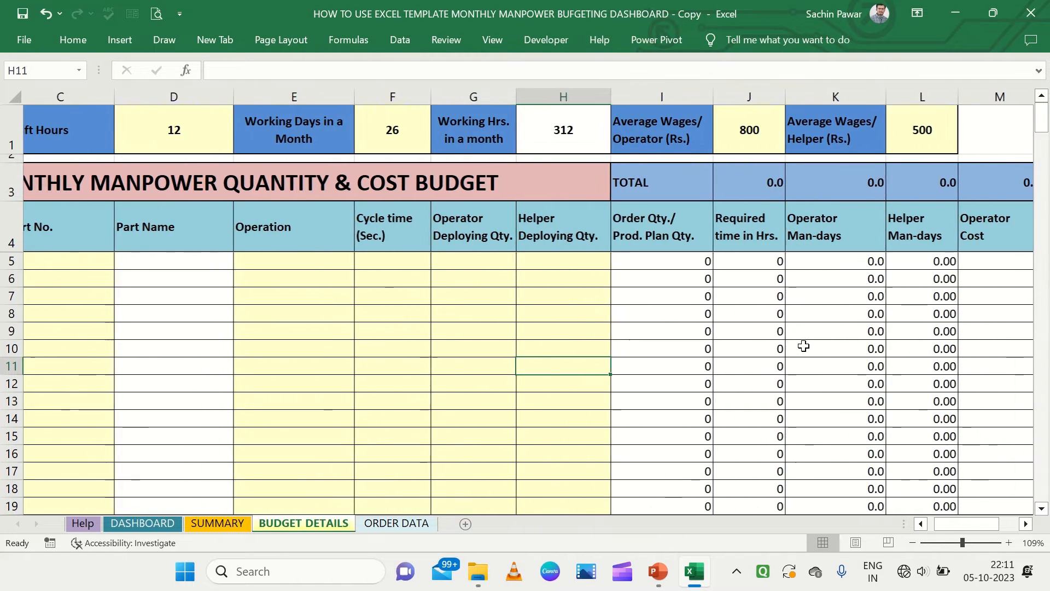
pyautogui.hscroll(-3, 803, 345)
# Step: Clear the sample part and order quantity rows from A3:D10 on the ORDER DATA sheet
pyautogui.click(405, 524)
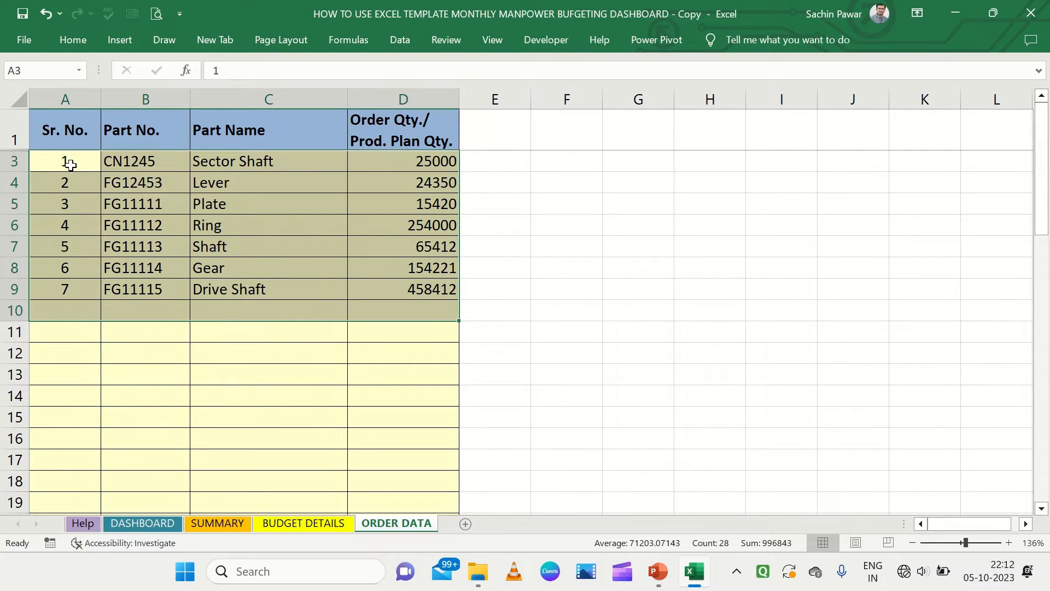
pyautogui.press('Delete')
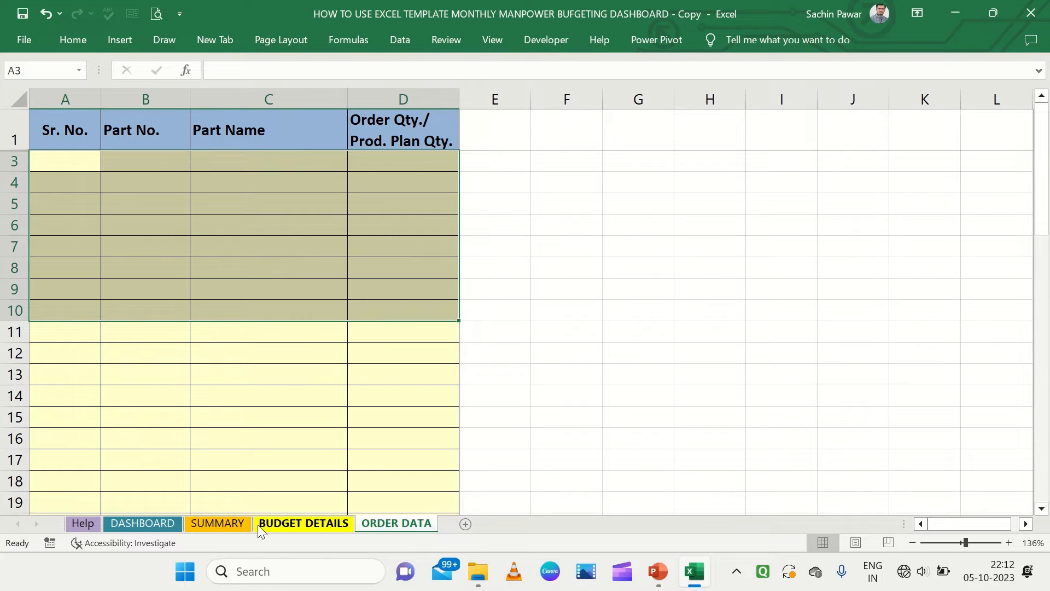
pyautogui.click(335, 431)
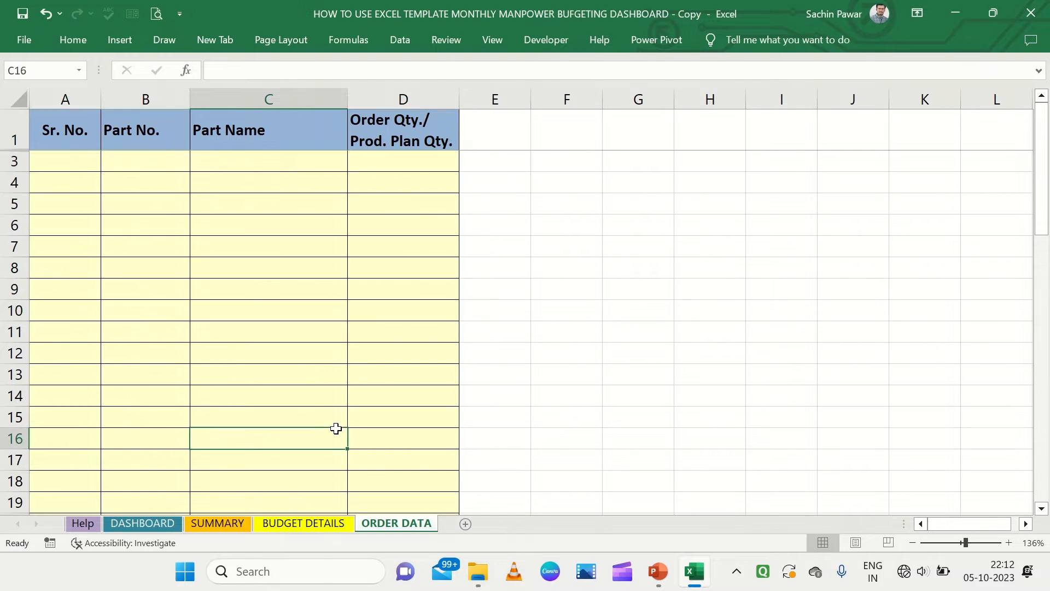
# Step: Check the yellow input fields on the BUDGET DETAILS and SUMMARY sheets for remaining sample data
pyautogui.click(288, 524)
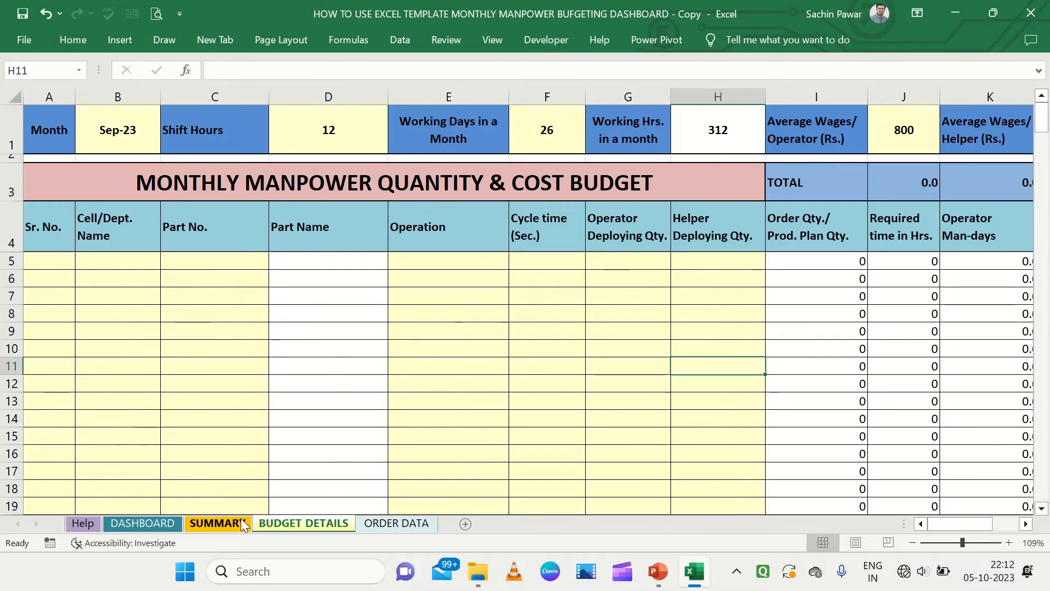
pyautogui.click(218, 524)
pyautogui.hscroll(-3, 277, 458)
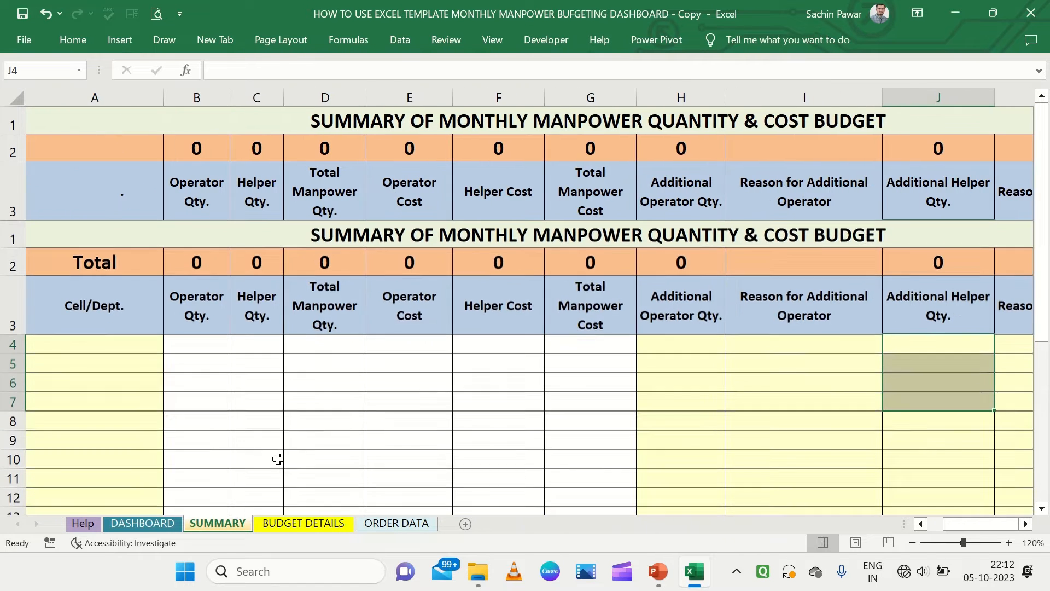
pyautogui.click(290, 523)
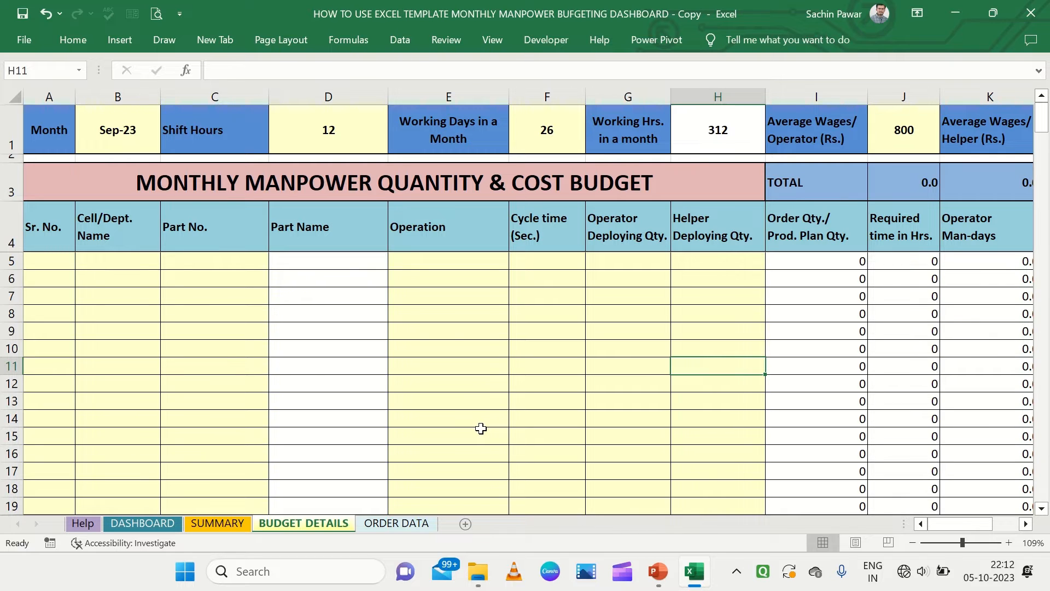
# Step: Examine the Sr. No., Part No., Part Name and Order Qty. input columns on the ORDER DATA sheet
pyautogui.click(376, 524)
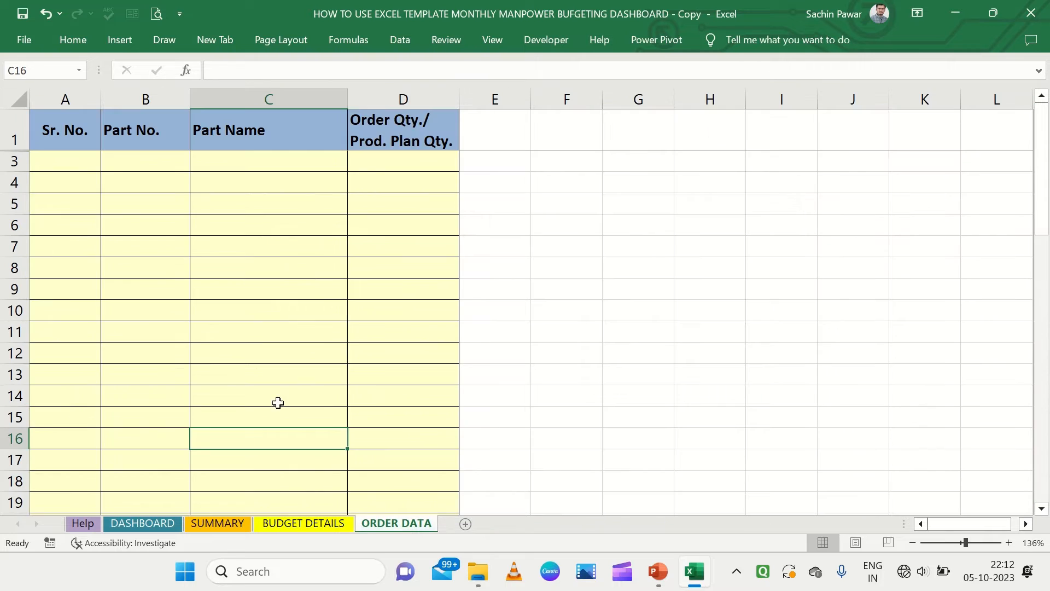
pyautogui.click(71, 172)
pyautogui.click(91, 161)
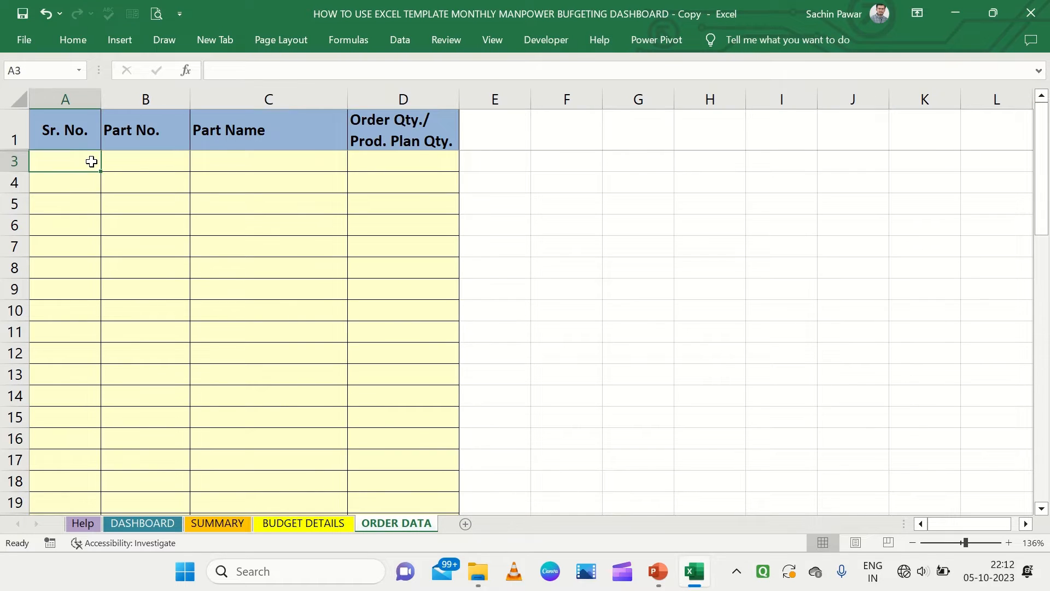
pyautogui.moveTo(91, 161); pyautogui.dragTo(80, 246)
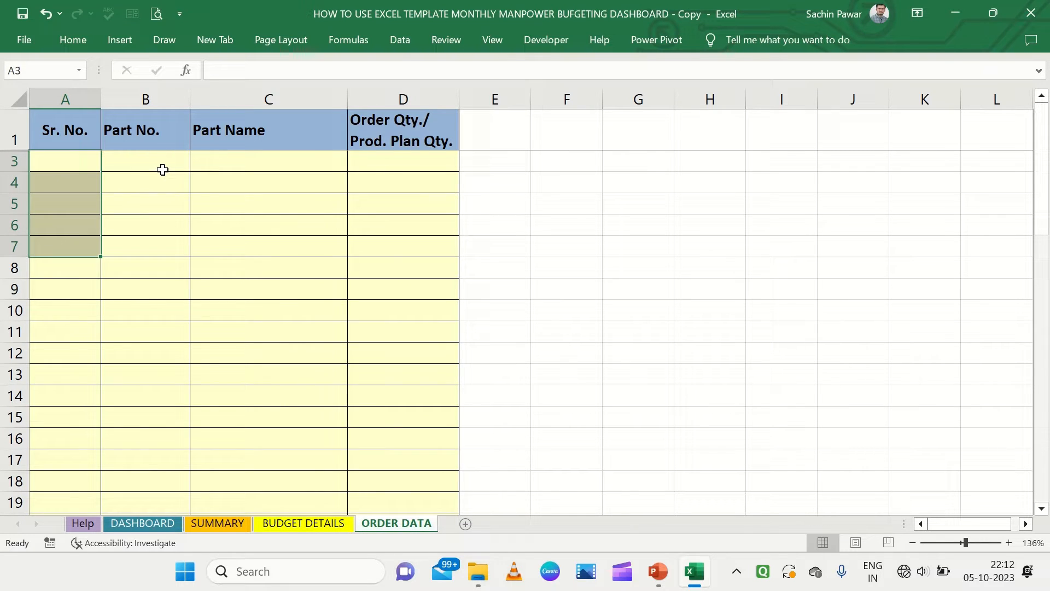
pyautogui.moveTo(162, 170); pyautogui.dragTo(162, 262)
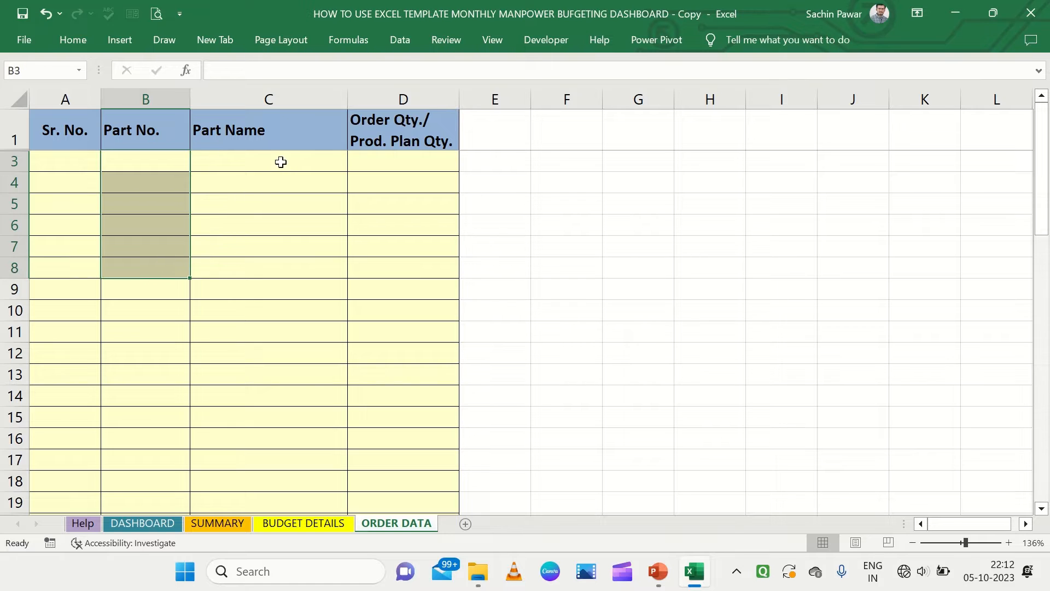
pyautogui.moveTo(280, 162); pyautogui.dragTo(284, 286)
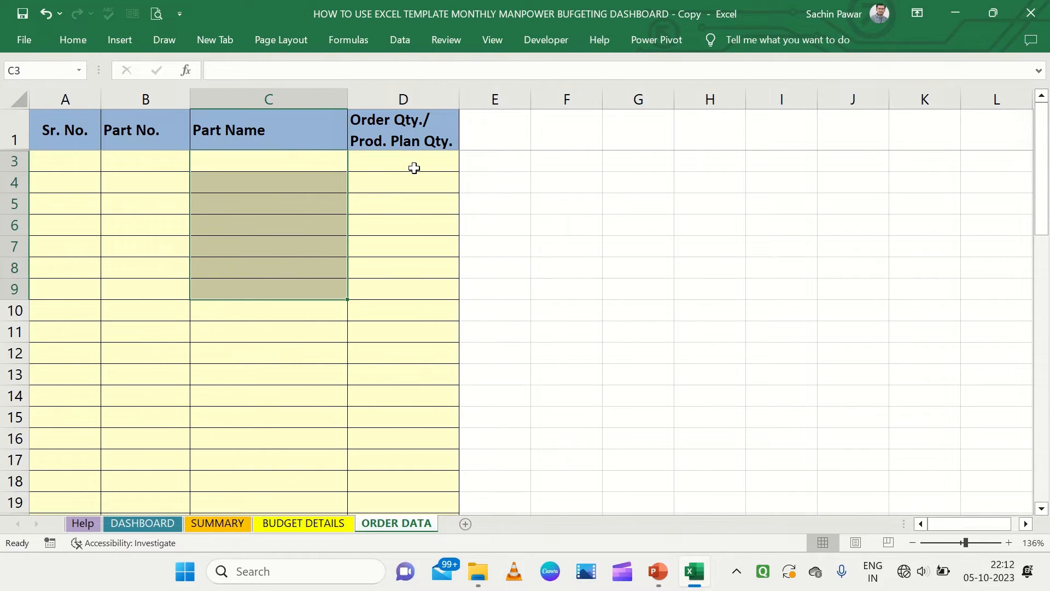
pyautogui.moveTo(414, 165); pyautogui.dragTo(421, 260)
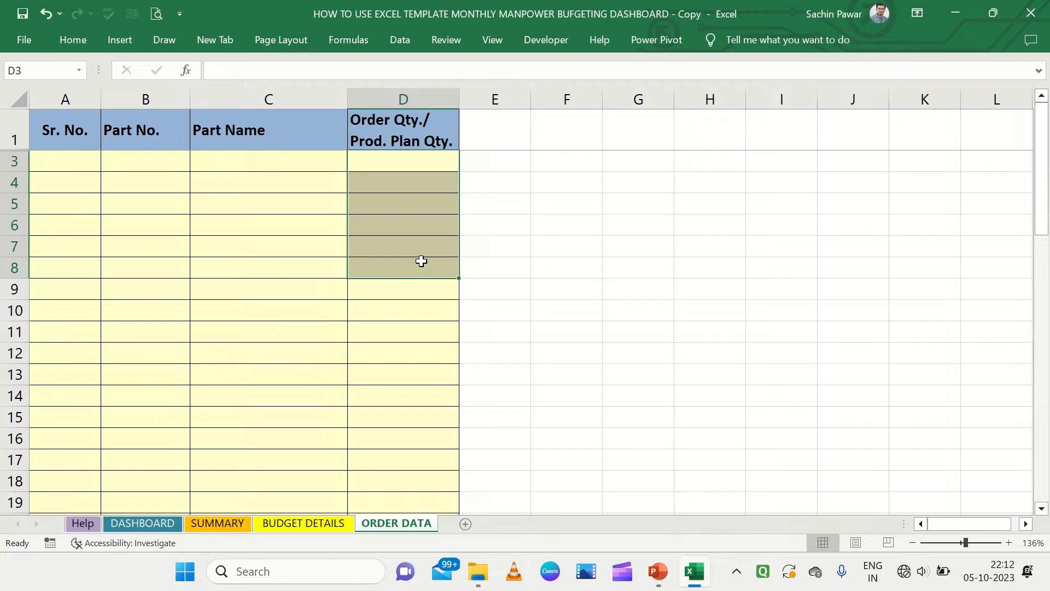
pyautogui.click(405, 158)
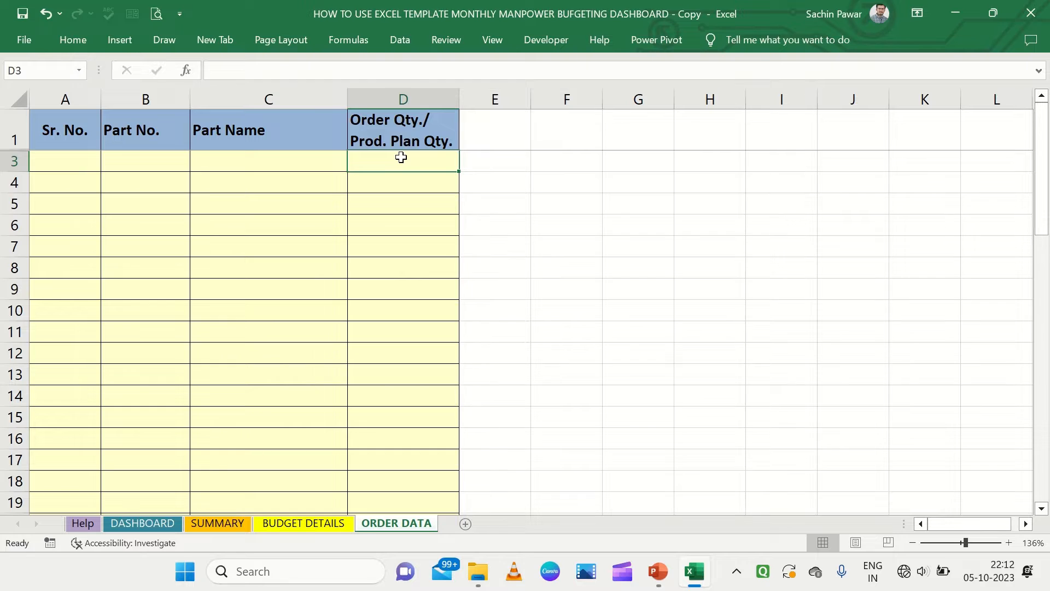
# Step: Undo the clearing of the ORDER DATA rows and review their part numbers, part names and order quantities
pyautogui.hotkey('ctrl', 'z')
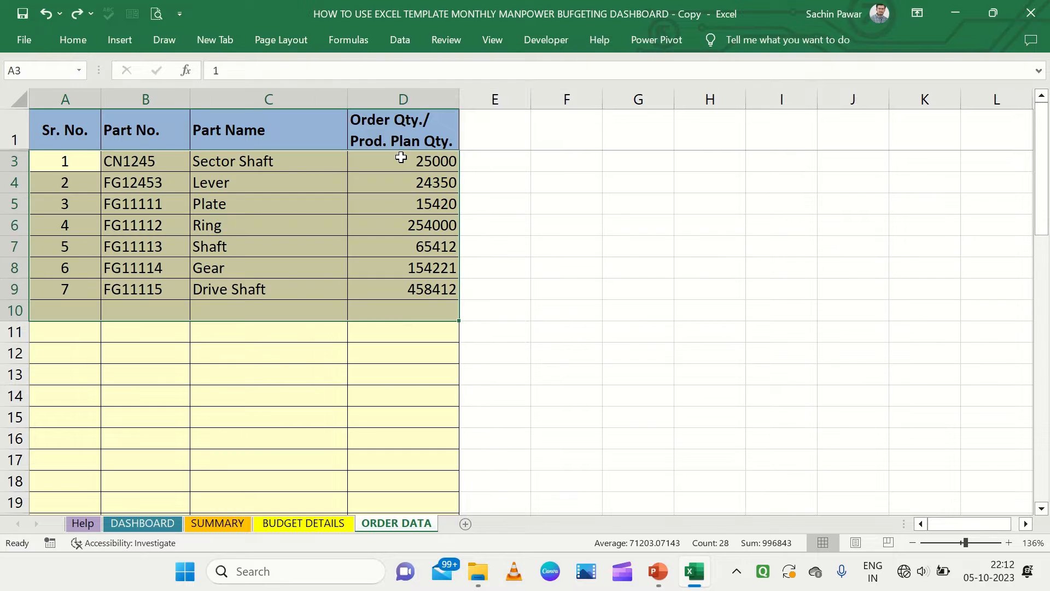
pyautogui.click(272, 196)
pyautogui.click(84, 166)
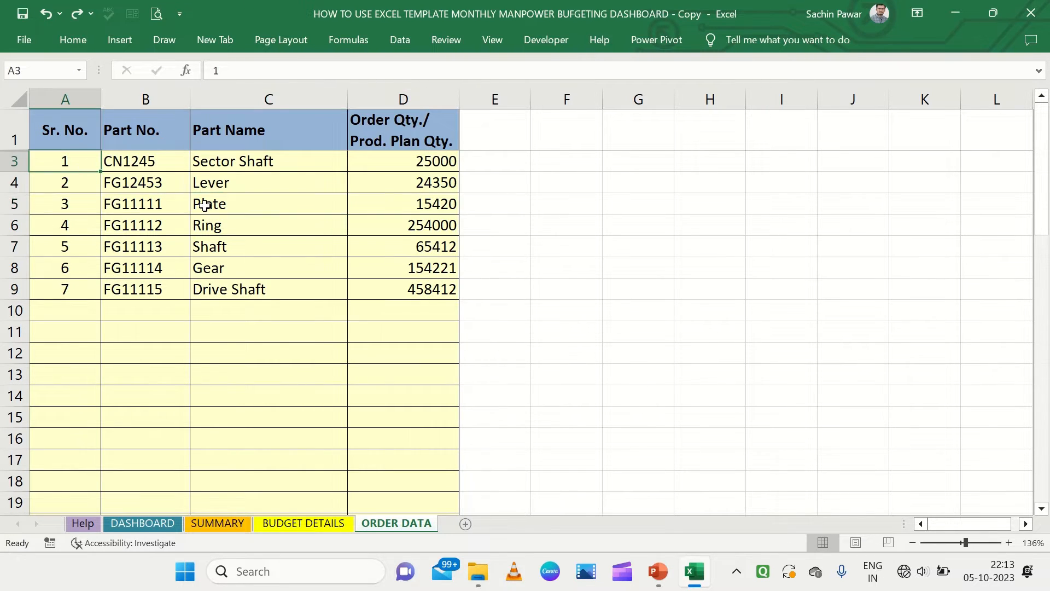
pyautogui.keyDown('shift'); pyautogui.click(432, 290); pyautogui.keyUp('shift')
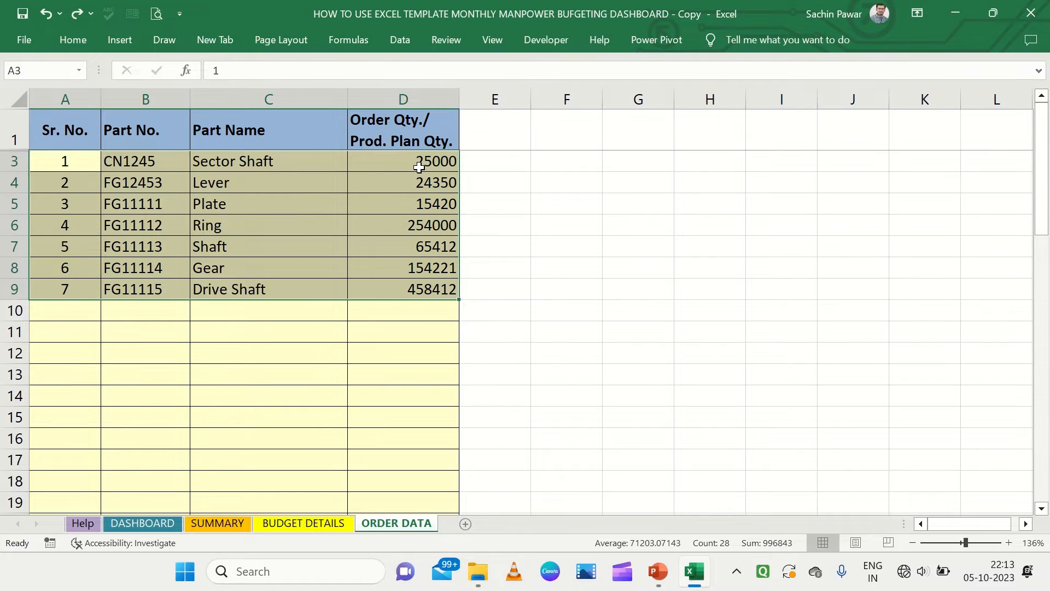
pyautogui.moveTo(419, 167); pyautogui.dragTo(421, 203)
pyautogui.click(417, 263)
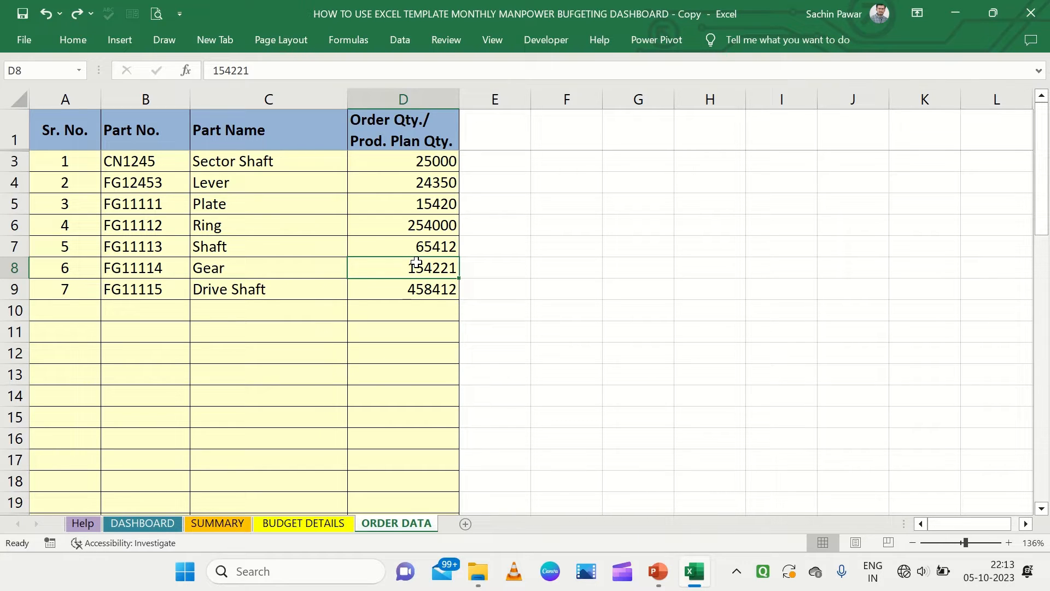
pyautogui.click(370, 375)
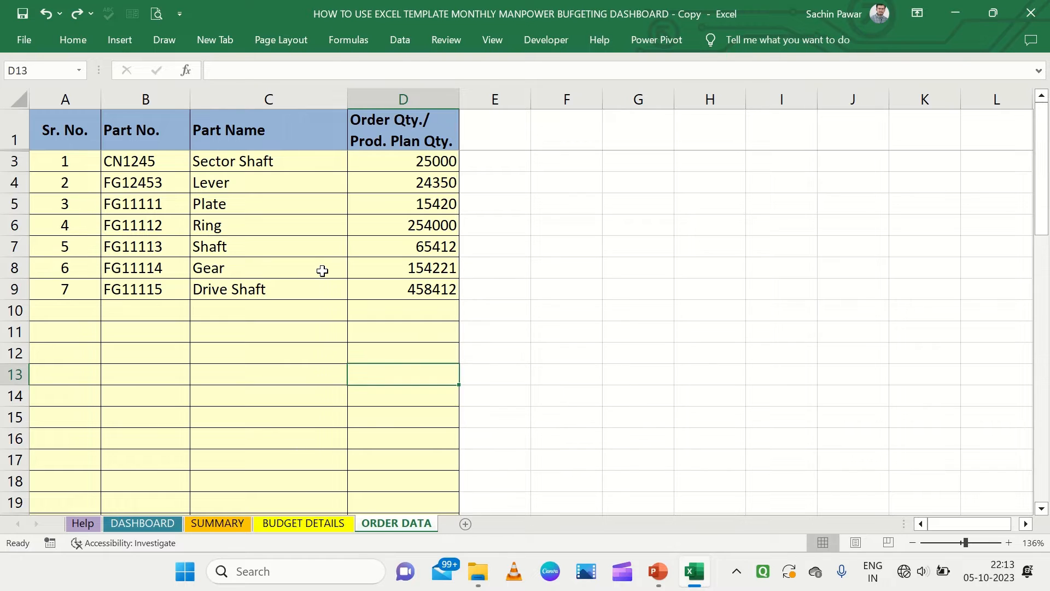
# Step: Enter the departments Machining, Press Shop, Finishing and Drilling under Cell/Dept. from A4 down on the SUMMARY sheet
pyautogui.click(213, 528)
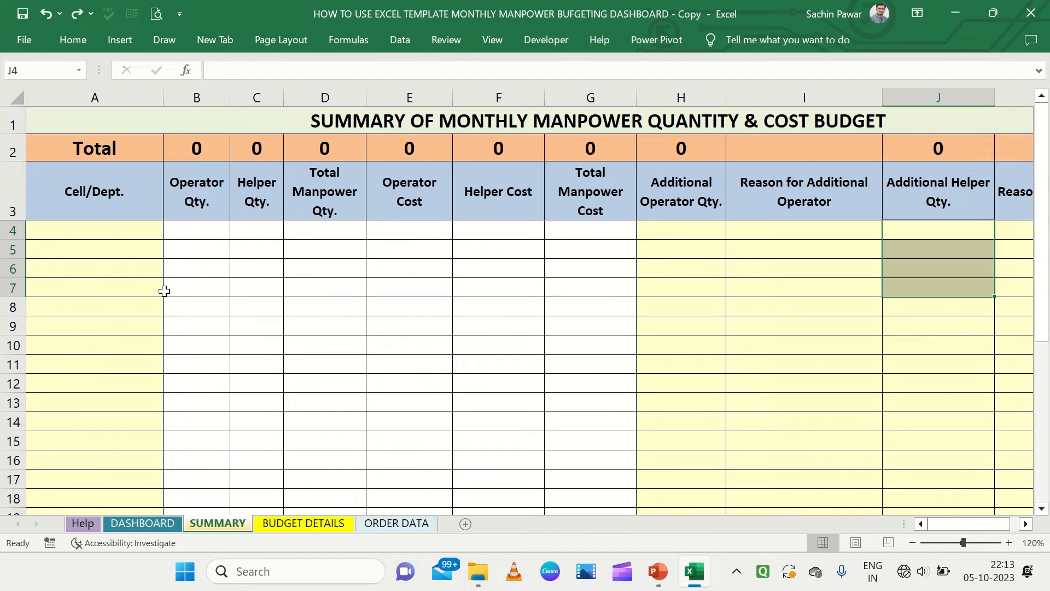
pyautogui.click(123, 230)
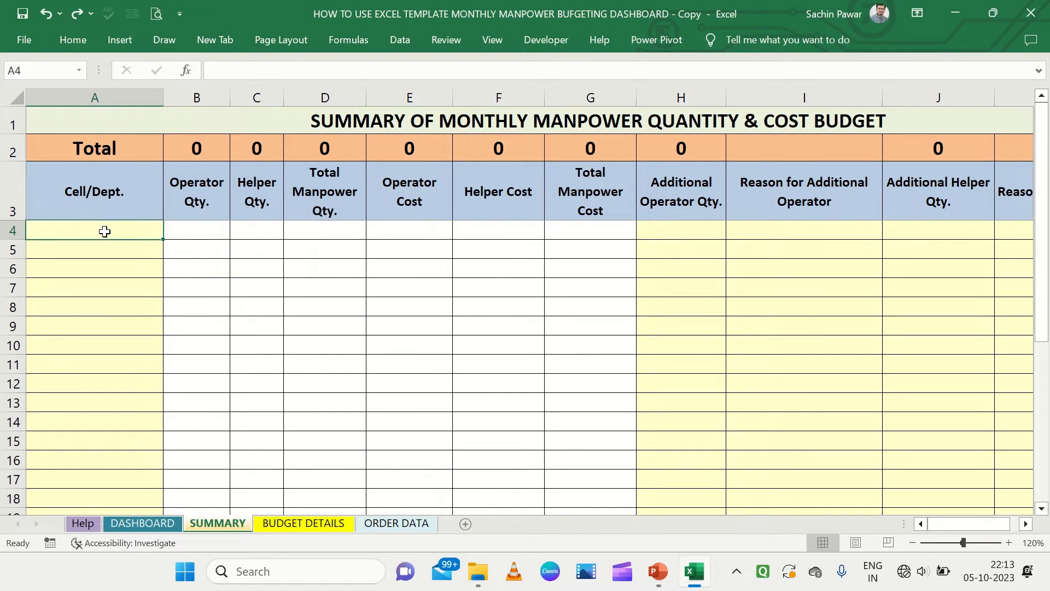
pyautogui.write('Machining Press Shop Finishing Drilling')
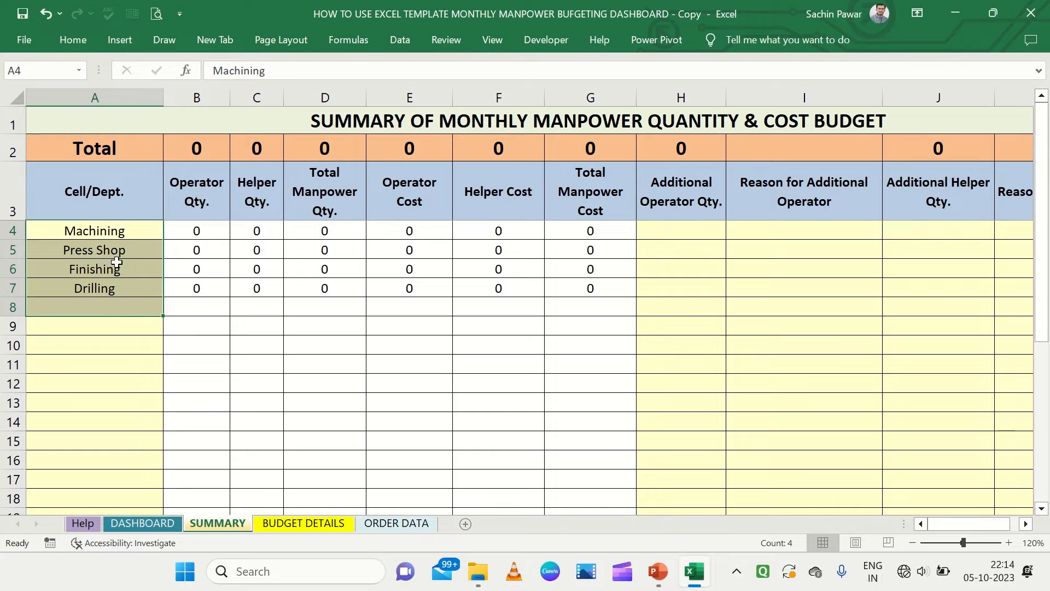
# Step: Review the department names in the Cell/Dept. column of the SUMMARY sheet and the empty input row below them
pyautogui.click(127, 224)
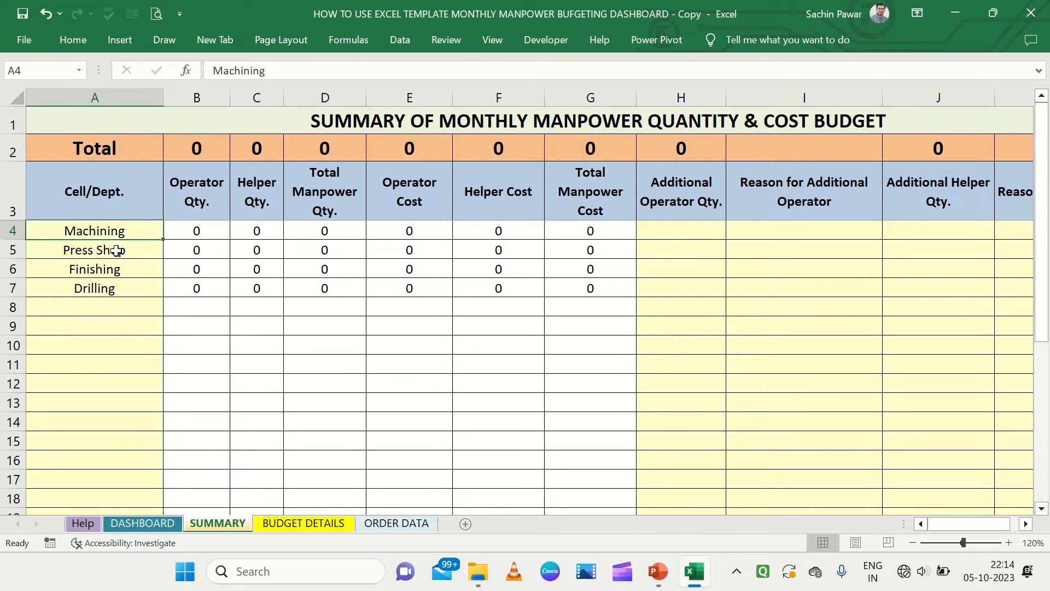
pyautogui.click(117, 248)
pyautogui.click(118, 276)
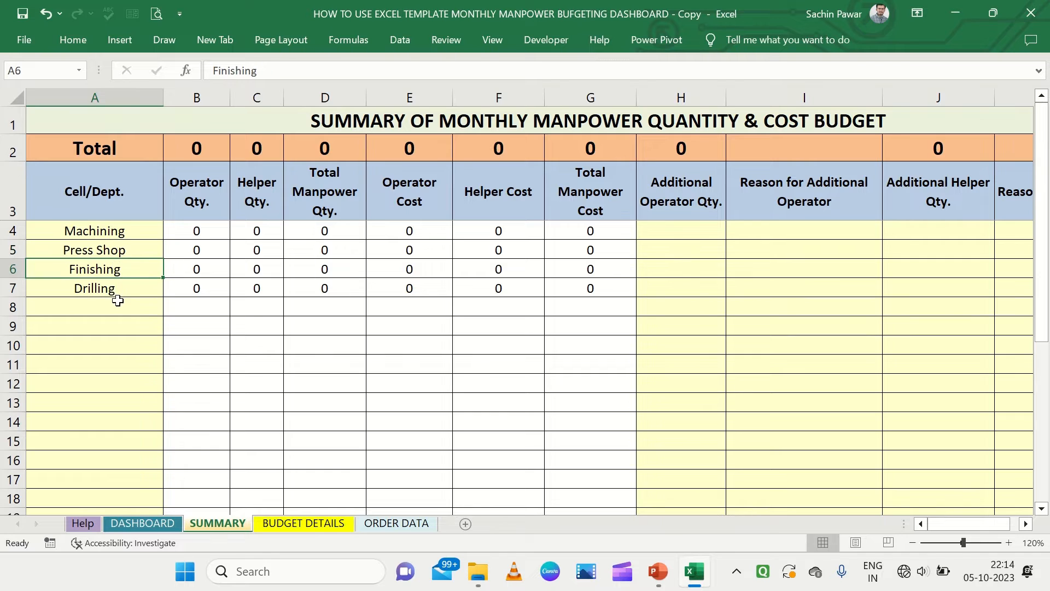
pyautogui.click(118, 291)
pyautogui.moveTo(133, 232); pyautogui.dragTo(129, 313)
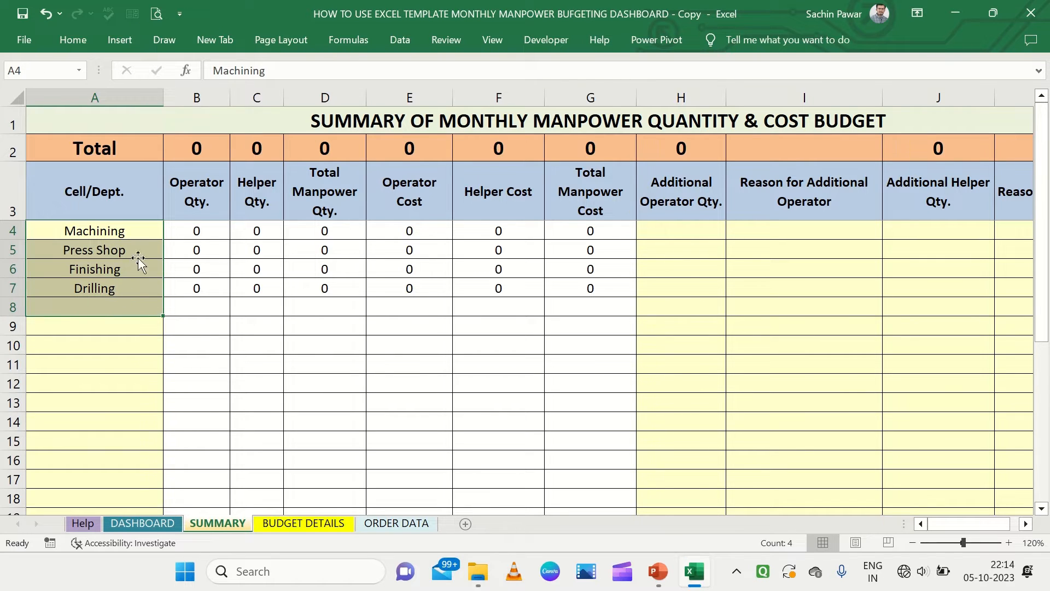
pyautogui.doubleClick(159, 224)
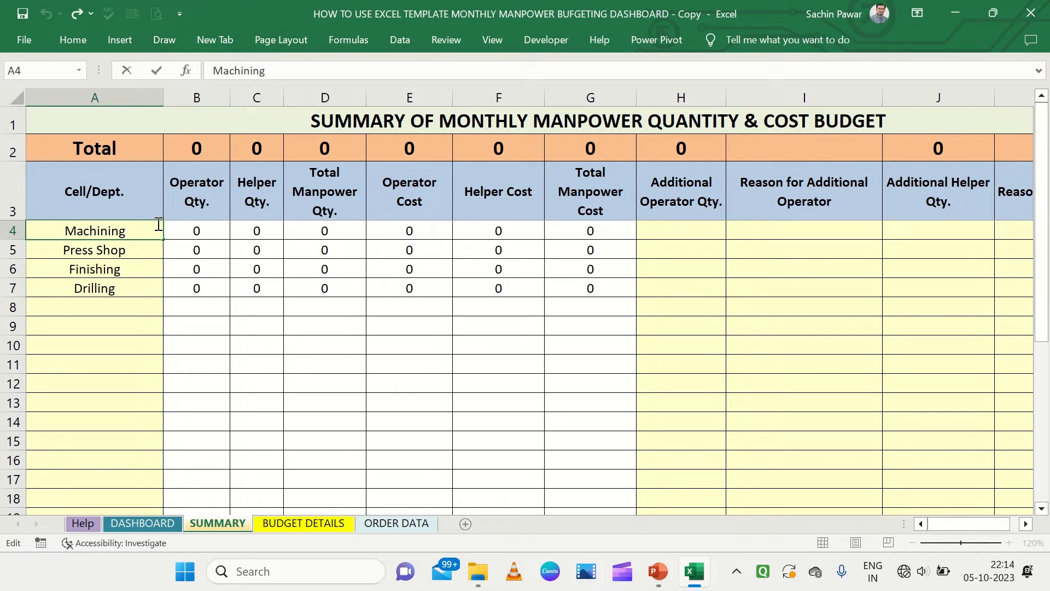
pyautogui.press('Escape')
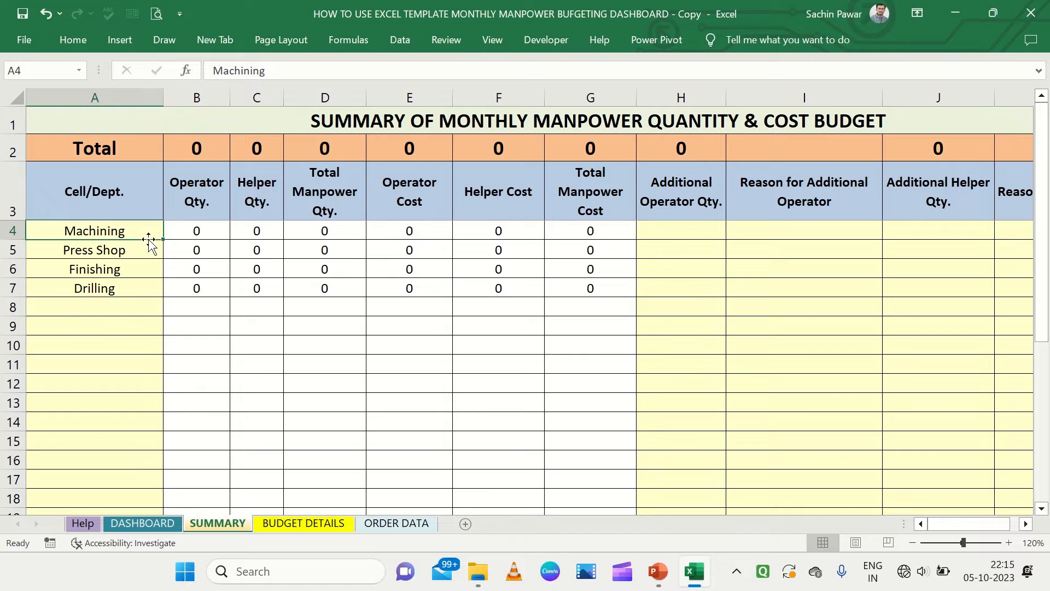
pyautogui.click(122, 310)
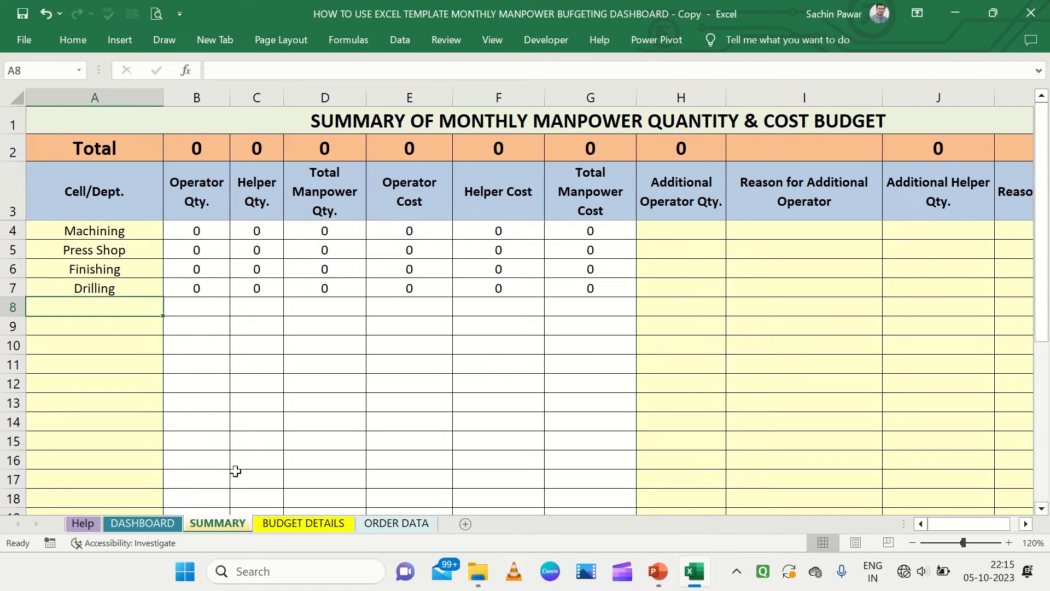
# Step: Examine the Month and Shift Hours input cells in row 1 of the BUDGET DETAILS sheet
pyautogui.click(272, 524)
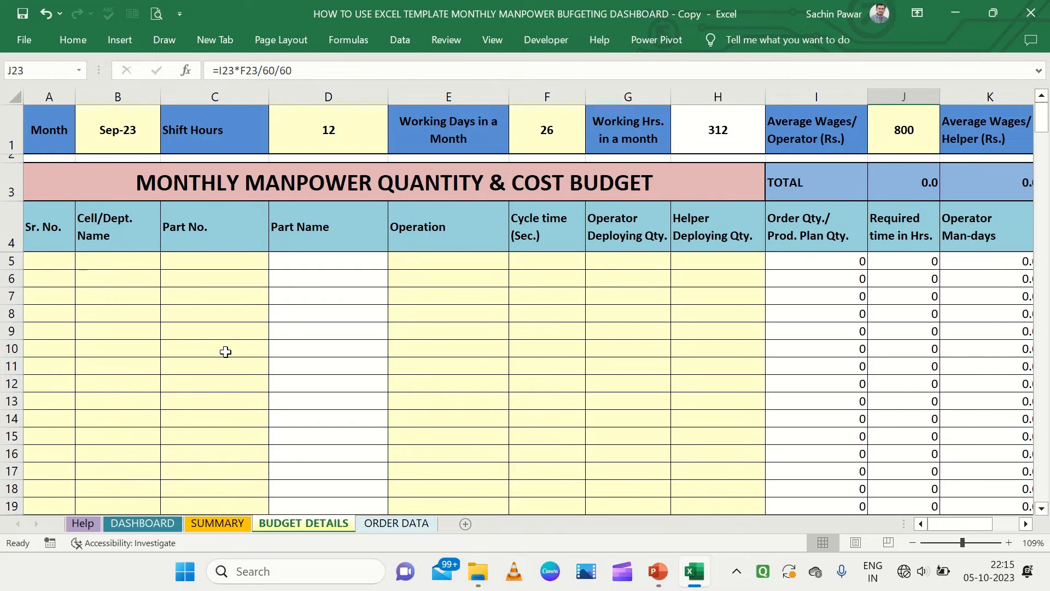
pyautogui.click(125, 146)
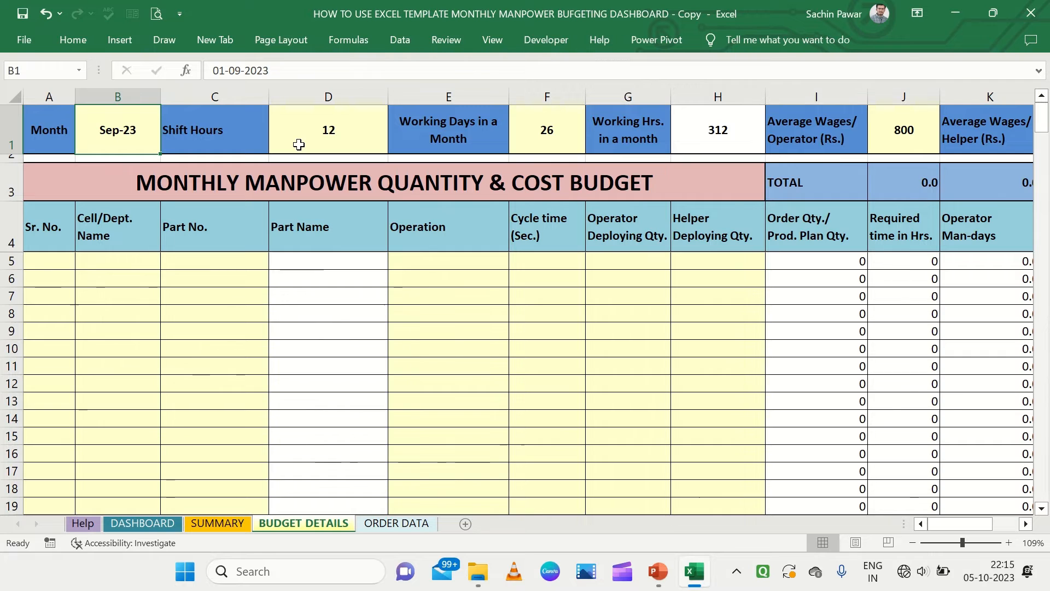
pyautogui.scroll(-3, 298, 145)
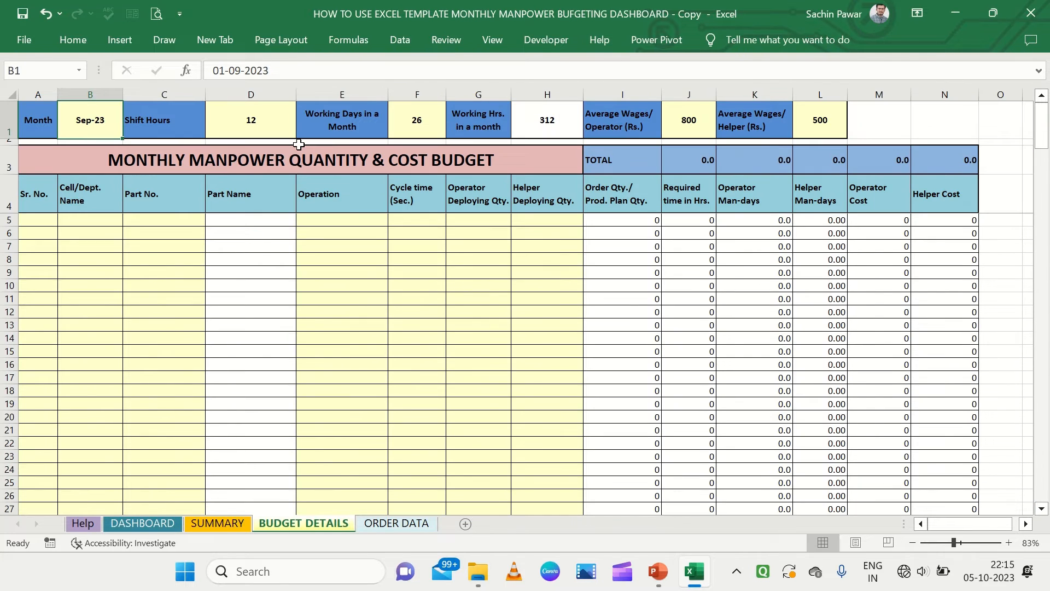
pyautogui.scroll(1, 299, 144)
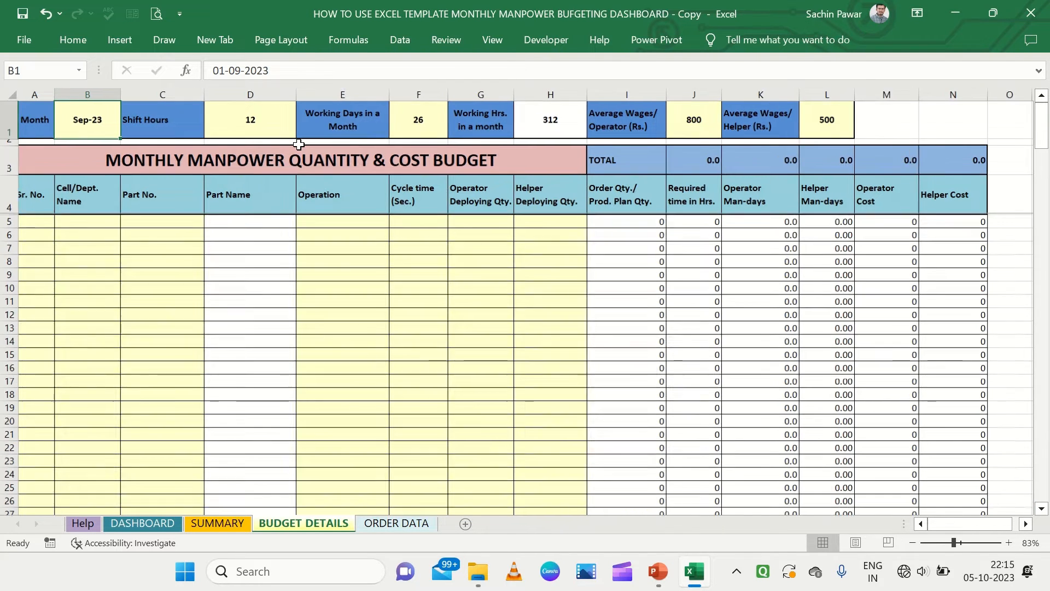
pyautogui.click(265, 135)
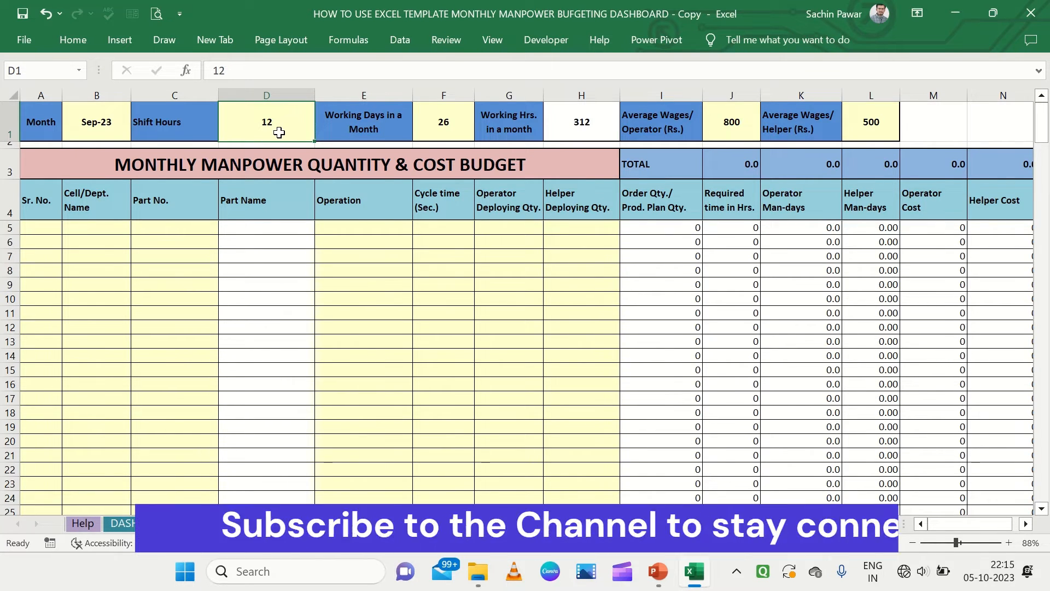
pyautogui.scroll(3, 279, 132)
pyautogui.hscroll(-1, 279, 132)
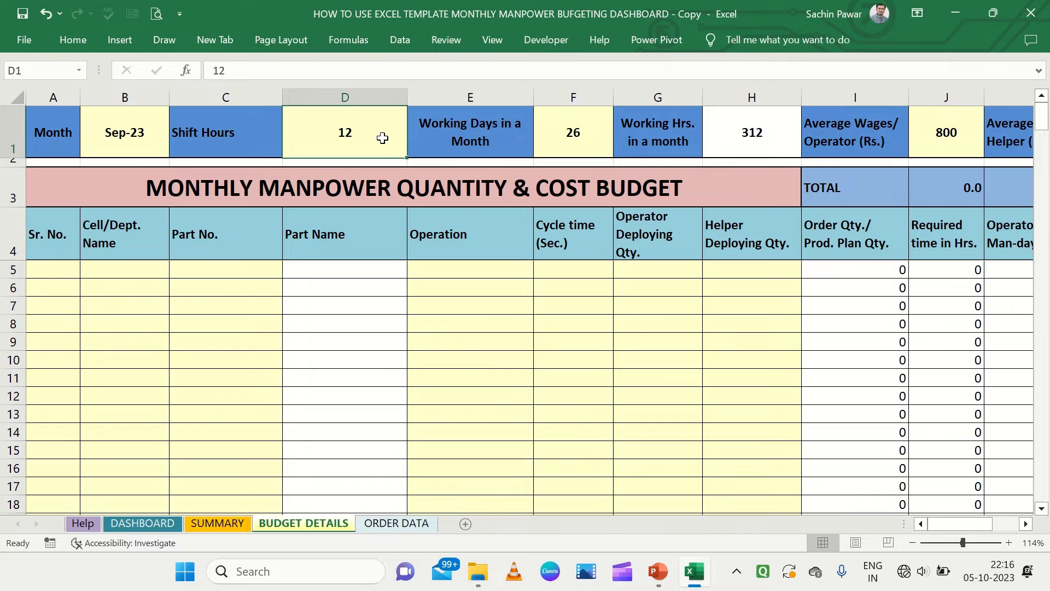
# Step: Examine the working days, working hours formula, and average operator and helper wages in row 1 of the BUDGET DETAILS sheet
pyautogui.click(558, 138)
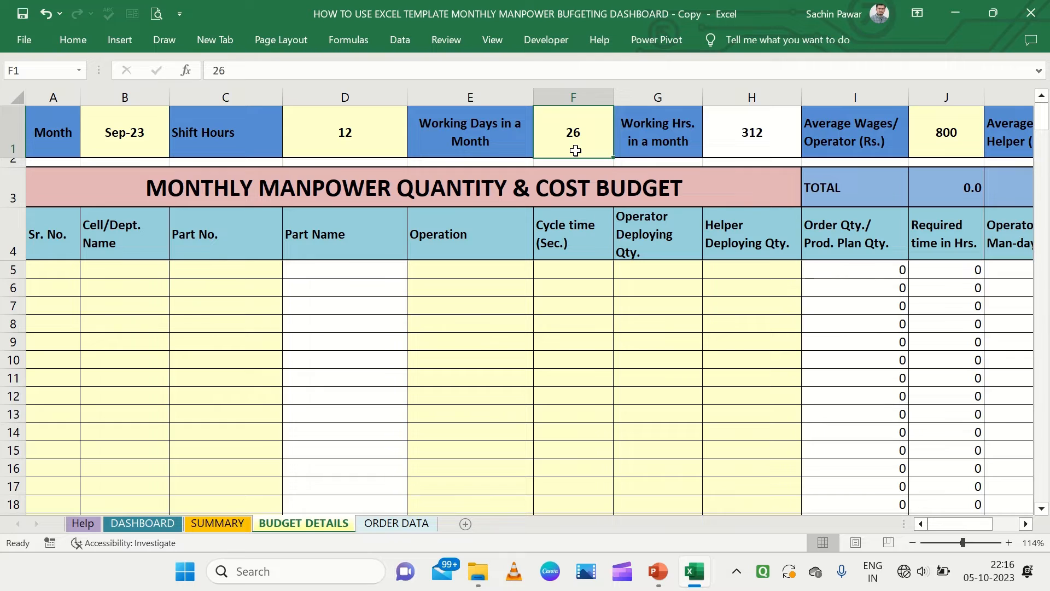
pyautogui.click(751, 140)
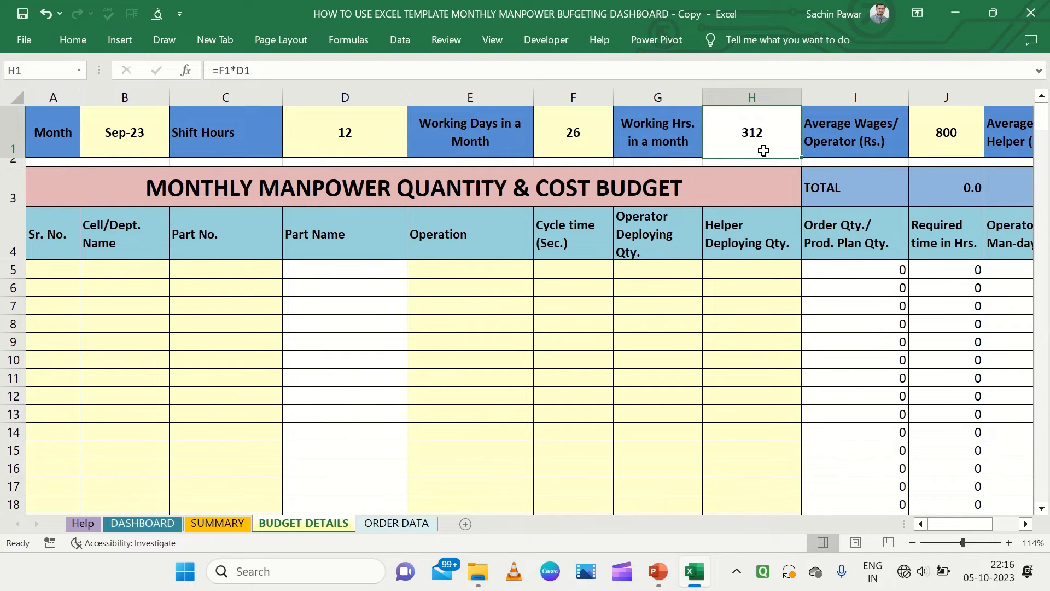
pyautogui.hscroll(1, 824, 159)
pyautogui.hscroll(2, 825, 159)
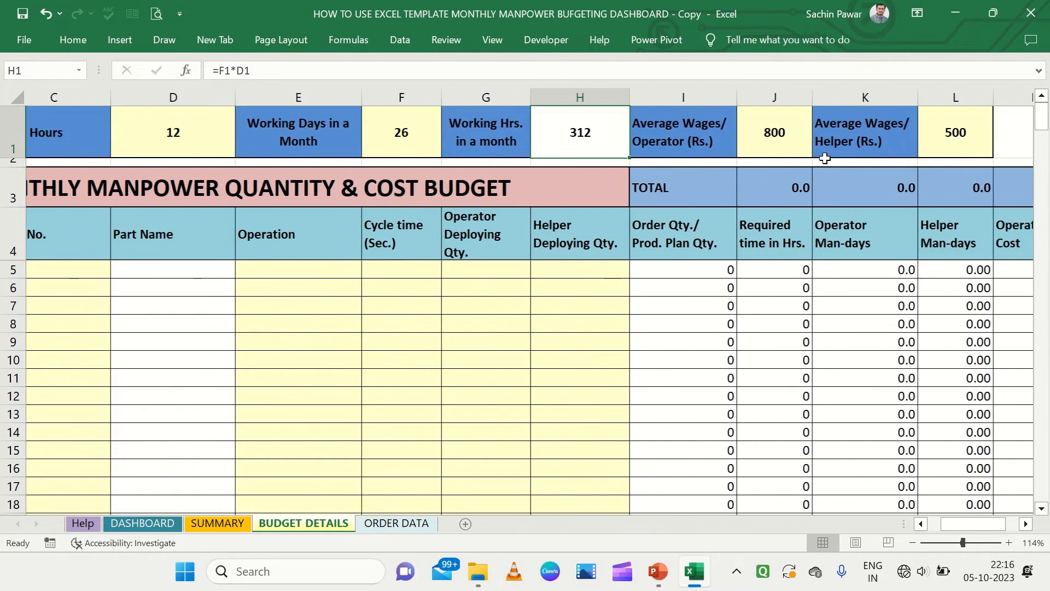
pyautogui.click(682, 136)
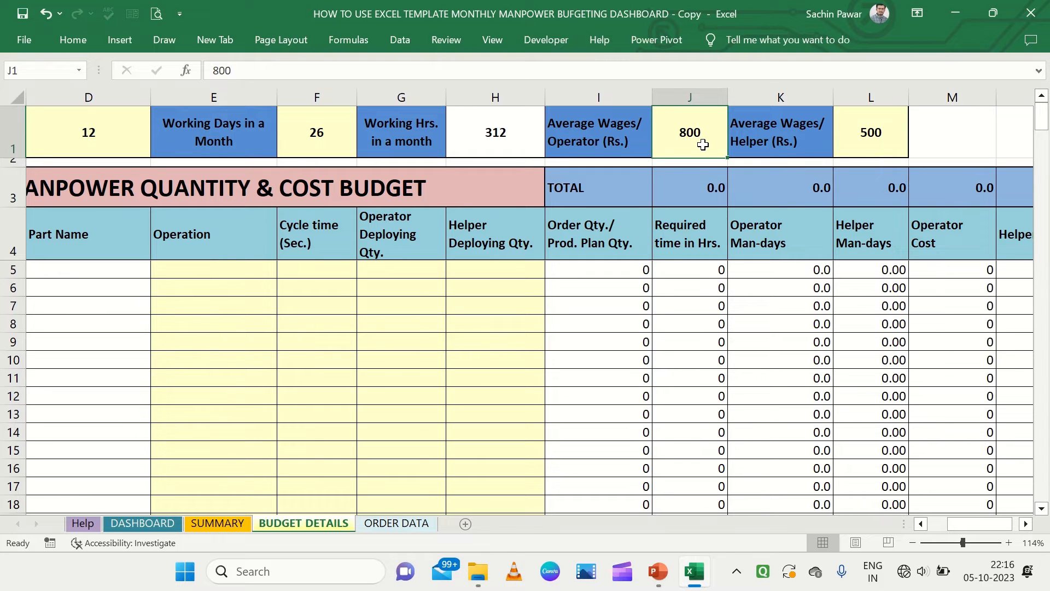
pyautogui.click(844, 137)
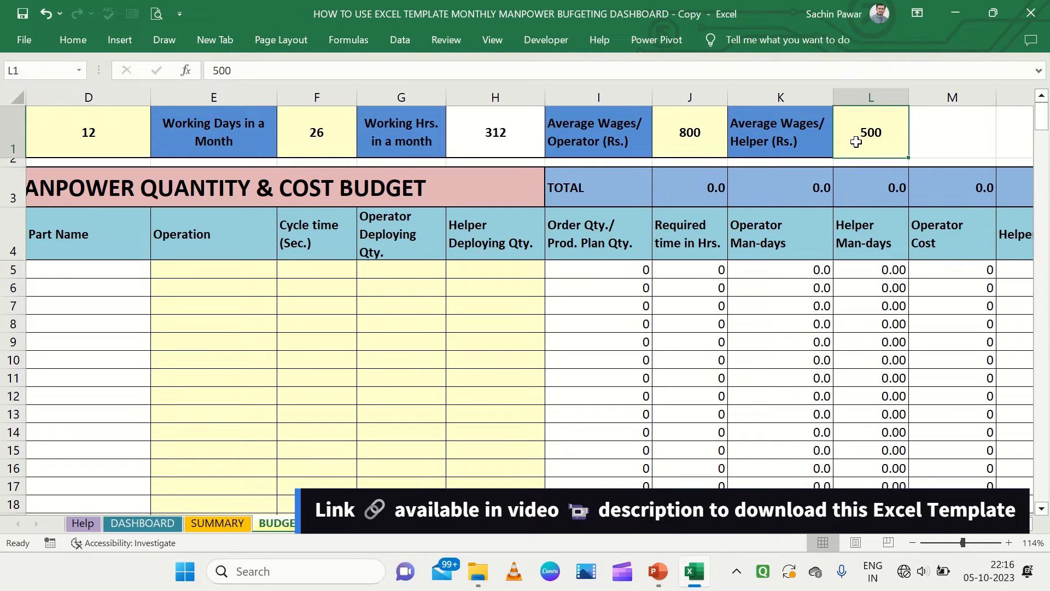
pyautogui.click(678, 130)
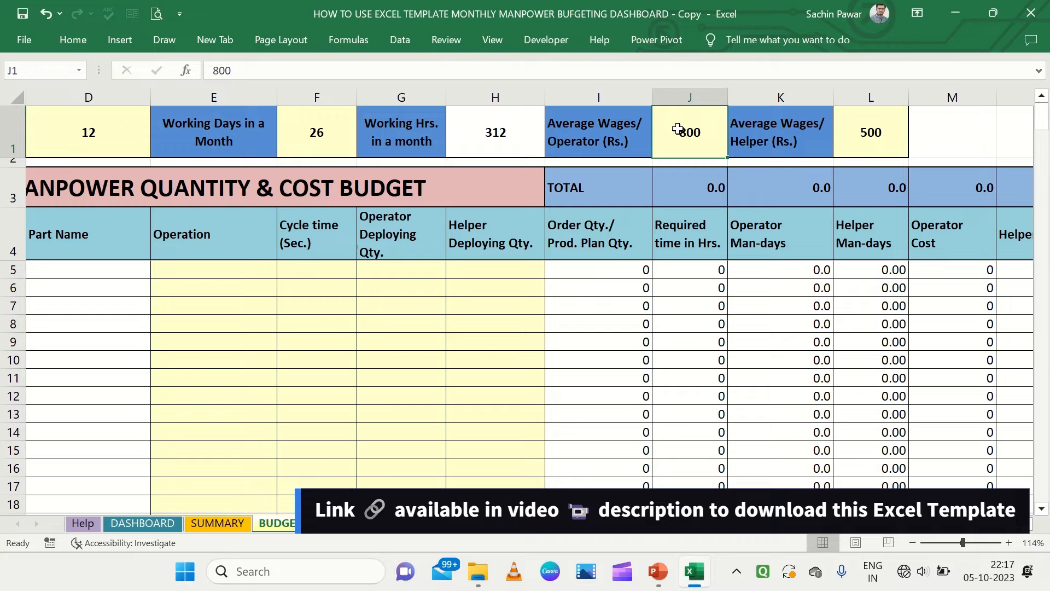
pyautogui.hscroll(-3, 678, 128)
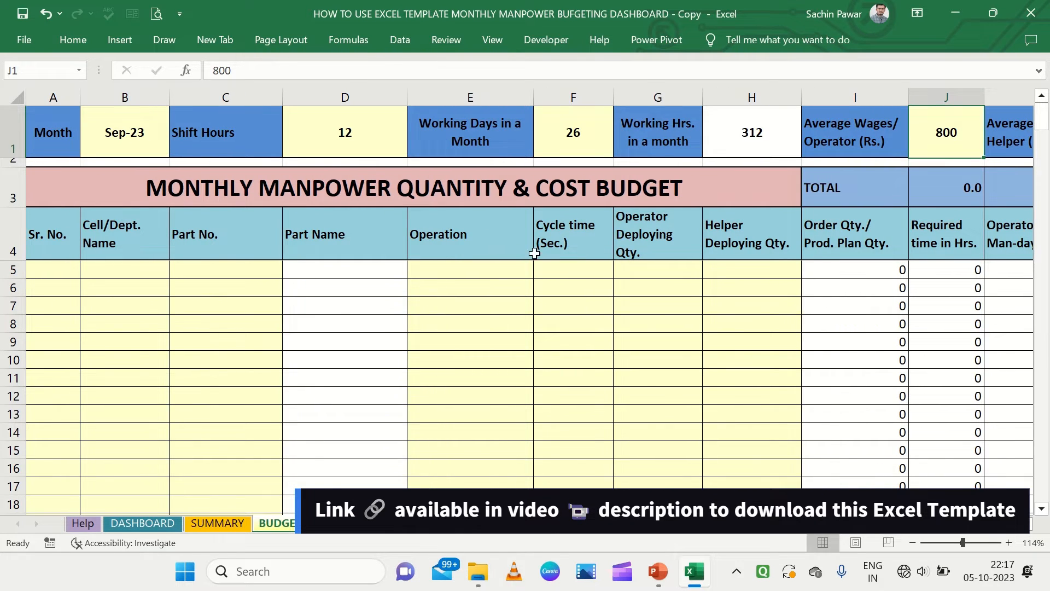
# Step: Set the Cell/Dept. Name in B5 of the BUDGET DETAILS sheet to Machining
pyautogui.click(245, 309)
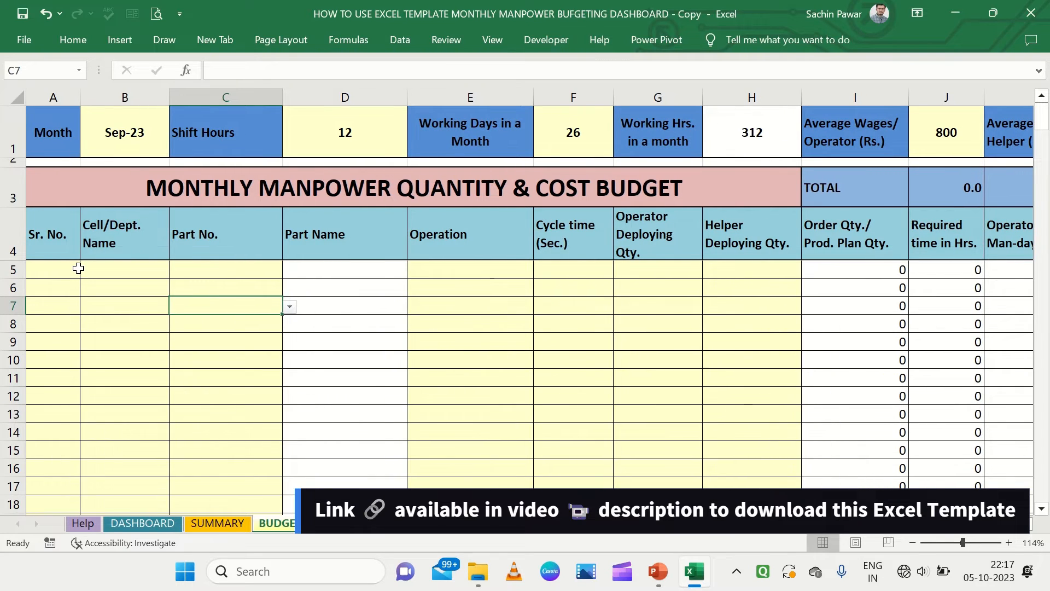
pyautogui.moveTo(78, 268); pyautogui.dragTo(66, 305)
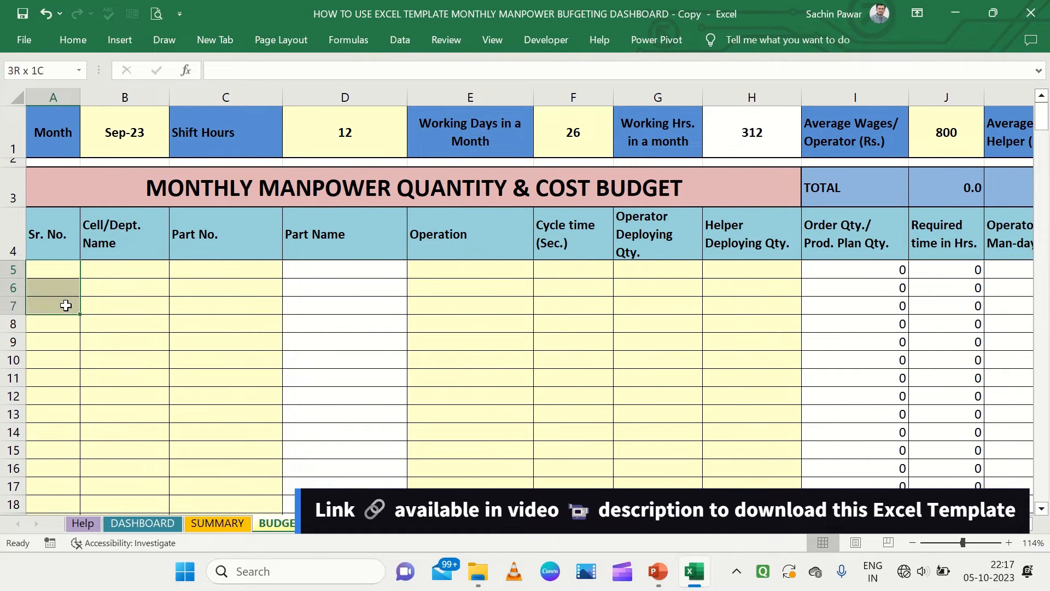
pyautogui.click(150, 268)
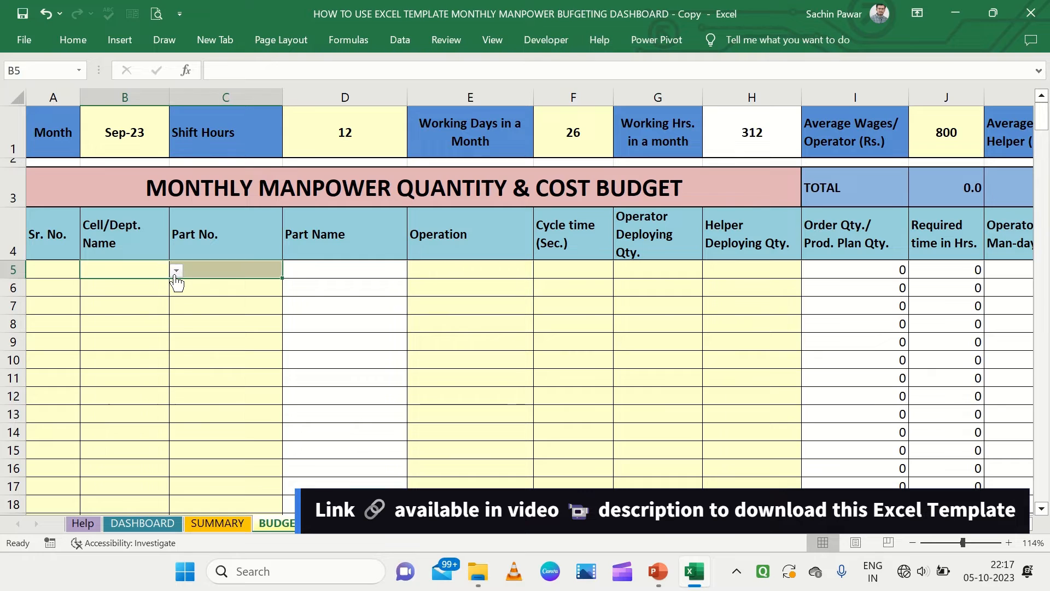
pyautogui.click(176, 270)
pyautogui.moveTo(175, 334); pyautogui.dragTo(172, 283)
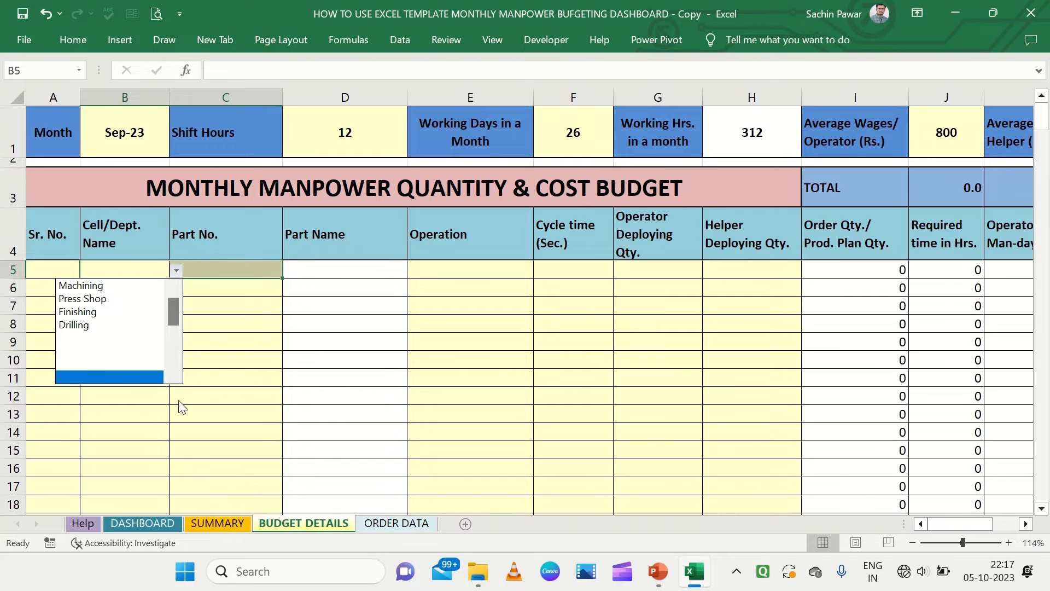
pyautogui.press('Return')
# Step: Choose part number CN1245 for the Machining row in C5 and check the other part numbers offered
pyautogui.click(200, 274)
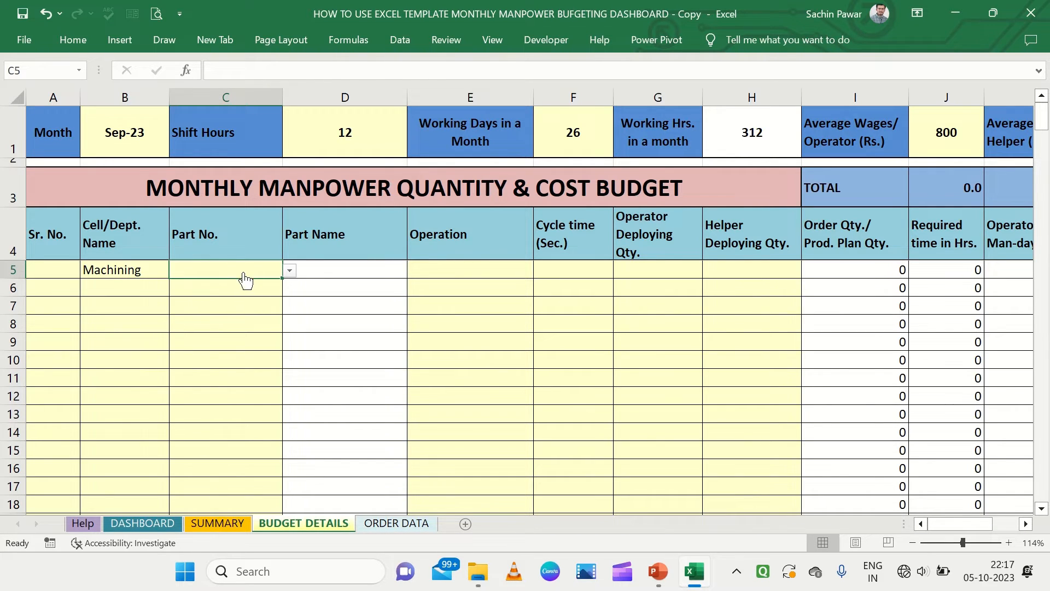
pyautogui.click(290, 271)
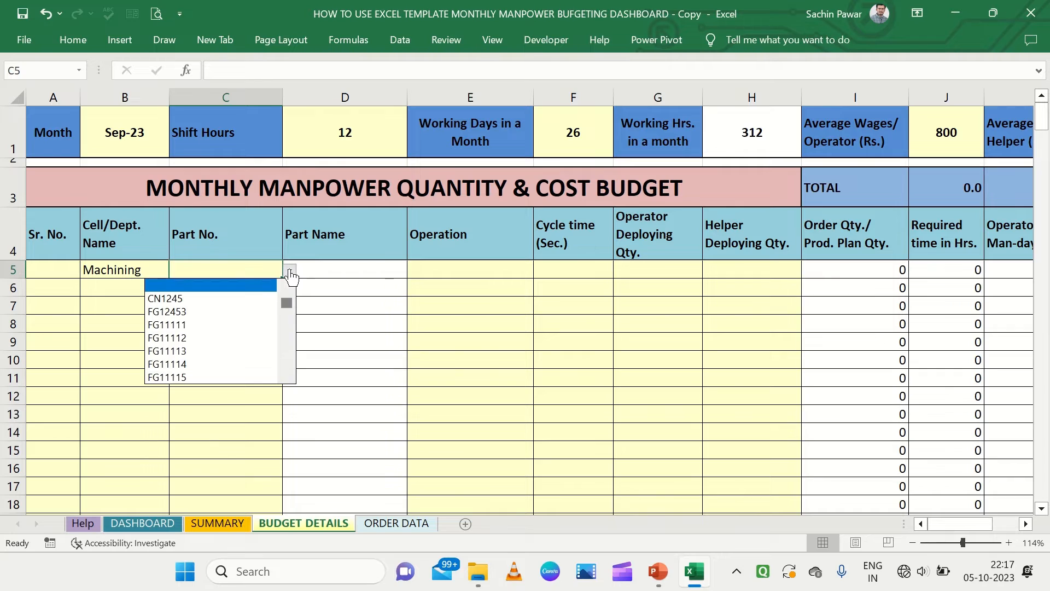
pyautogui.click(198, 299)
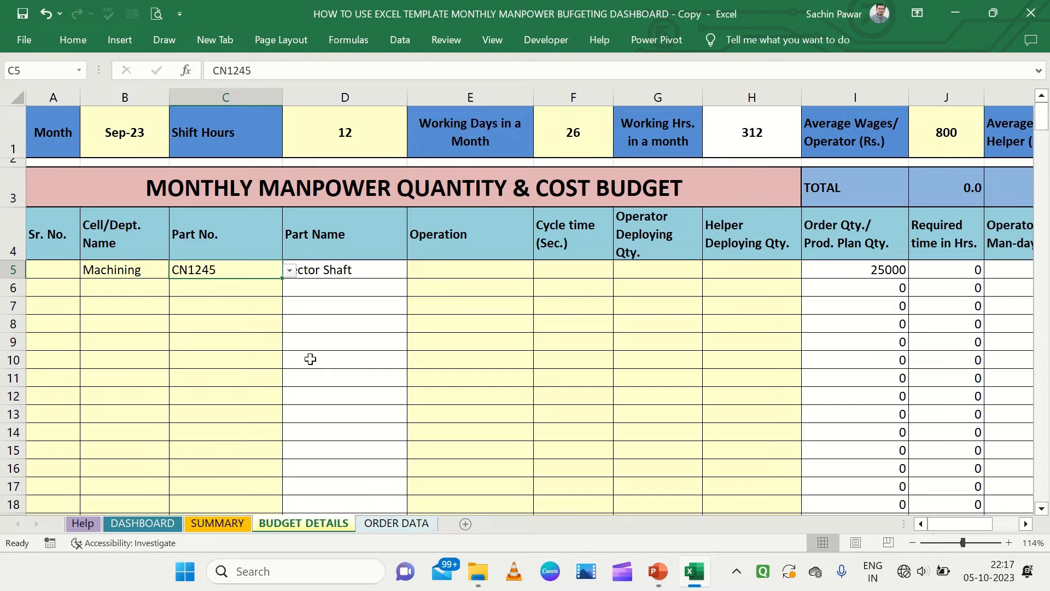
pyautogui.click(289, 270)
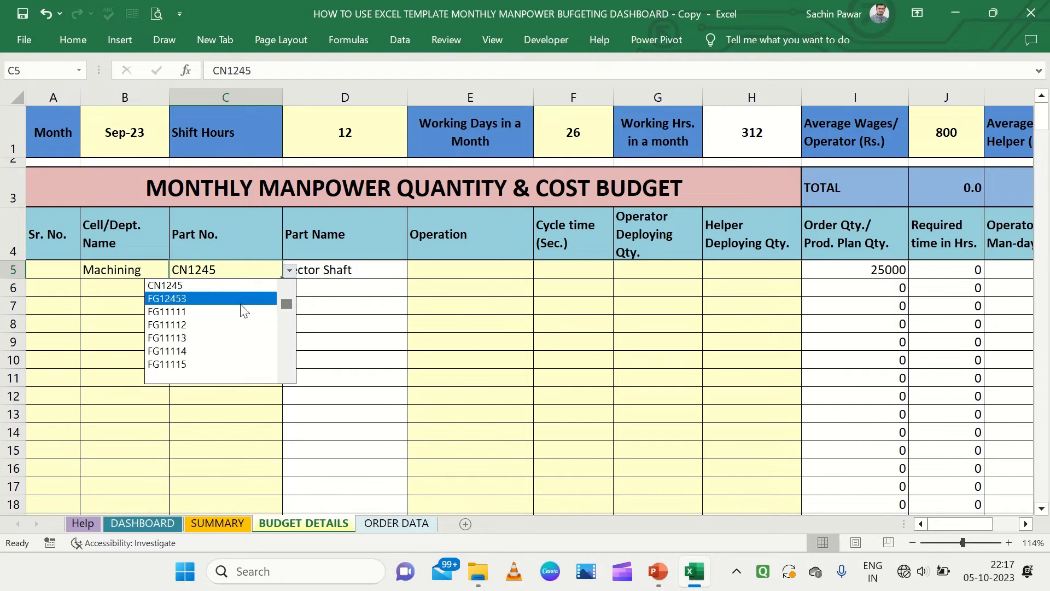
pyautogui.click(232, 422)
# Step: Examine the Operation, Cycle time and Operator Deploying Qty. input cells for the Sector Shaft row
pyautogui.click(485, 277)
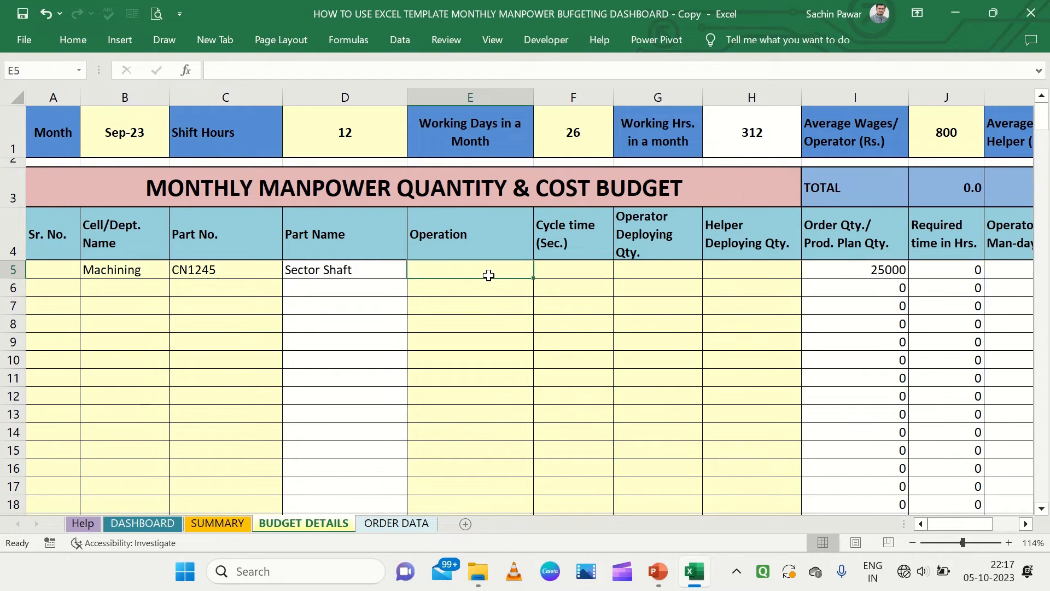
pyautogui.moveTo(509, 271)
pyautogui.mouseDown()
pyautogui.moveTo(503, 296)
pyautogui.moveTo(505, 271)
pyautogui.mouseUp()
pyautogui.moveTo(444, 271); pyautogui.dragTo(447, 300)
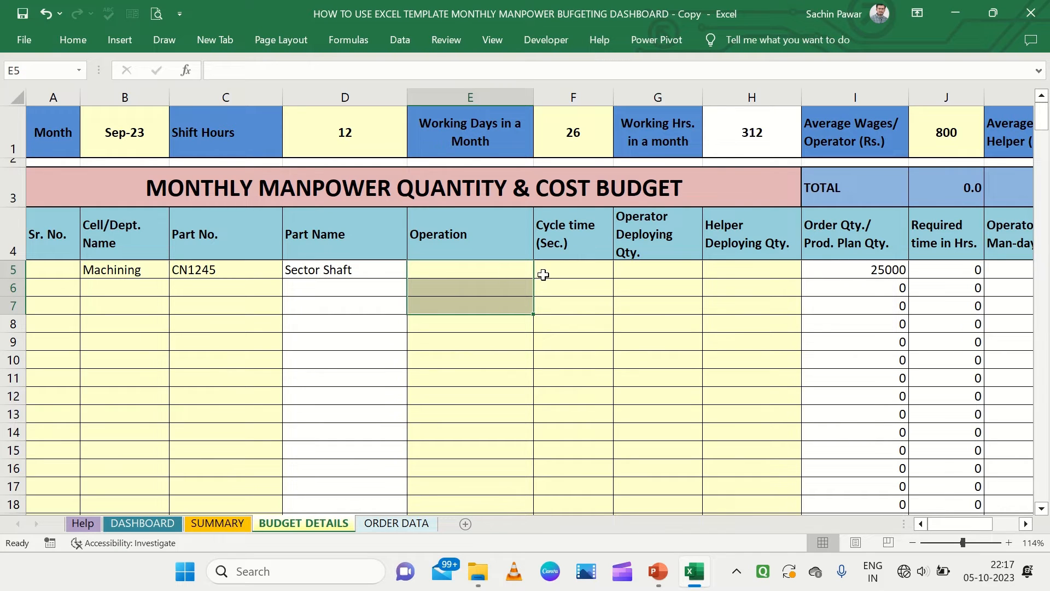
pyautogui.click(562, 274)
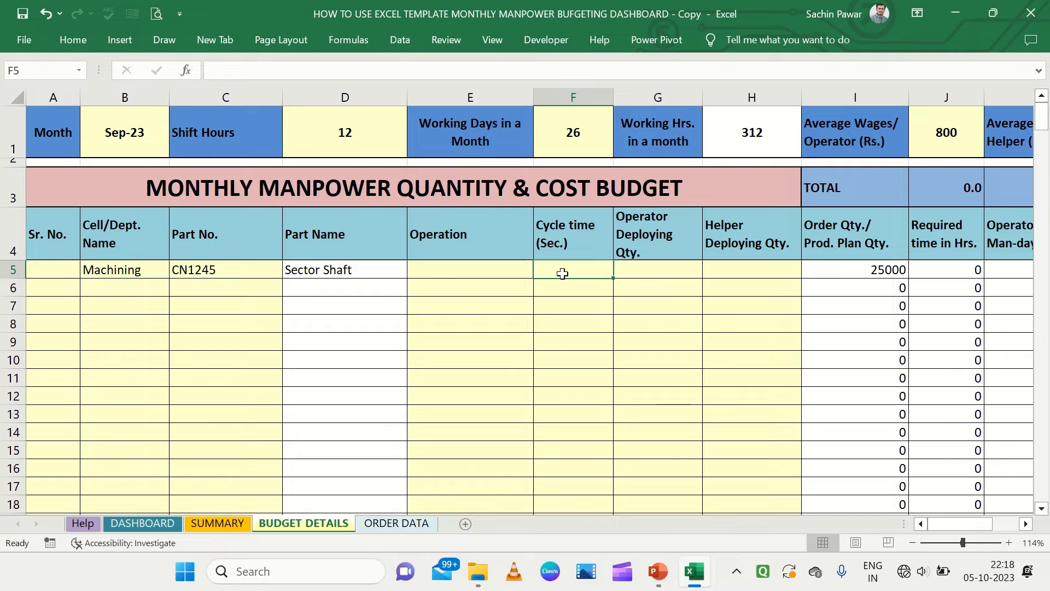
pyautogui.click(648, 275)
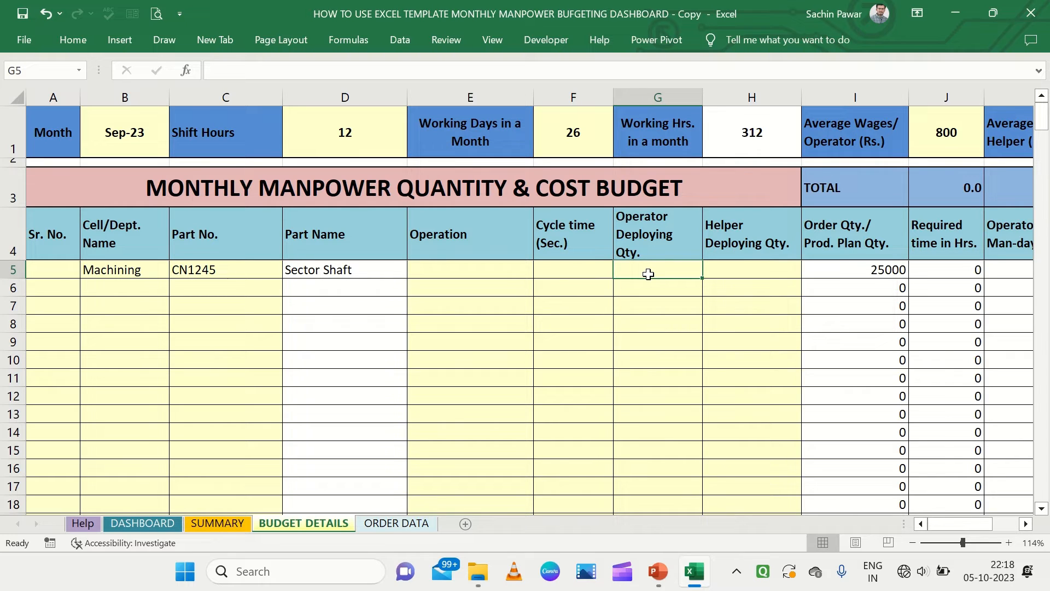
pyautogui.click(484, 270)
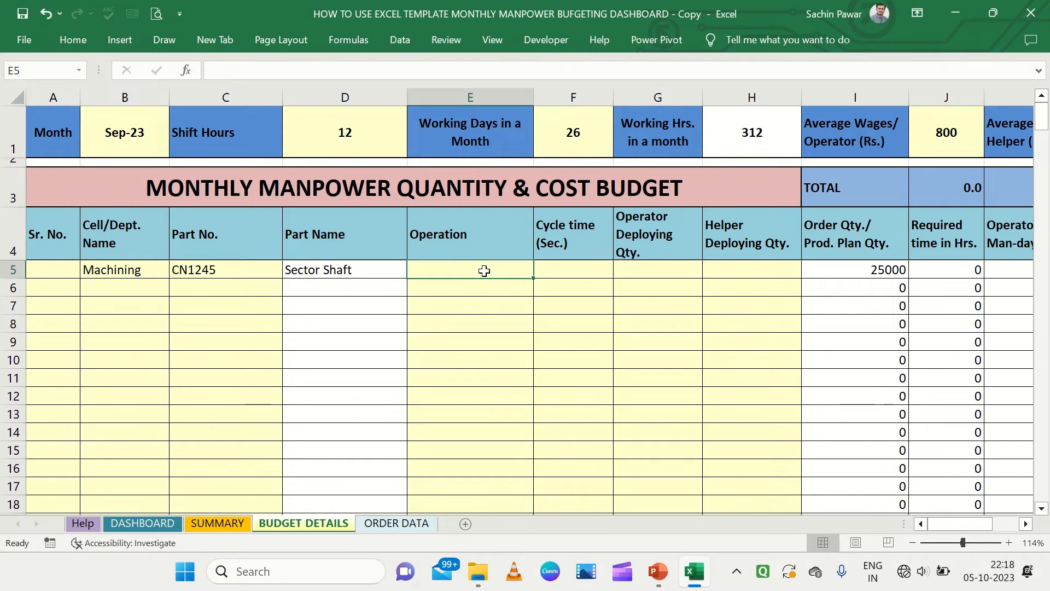
# Step: Set the Operation of the Sector Shaft row in E5 to CNC Operation
pyautogui.write('CNC')
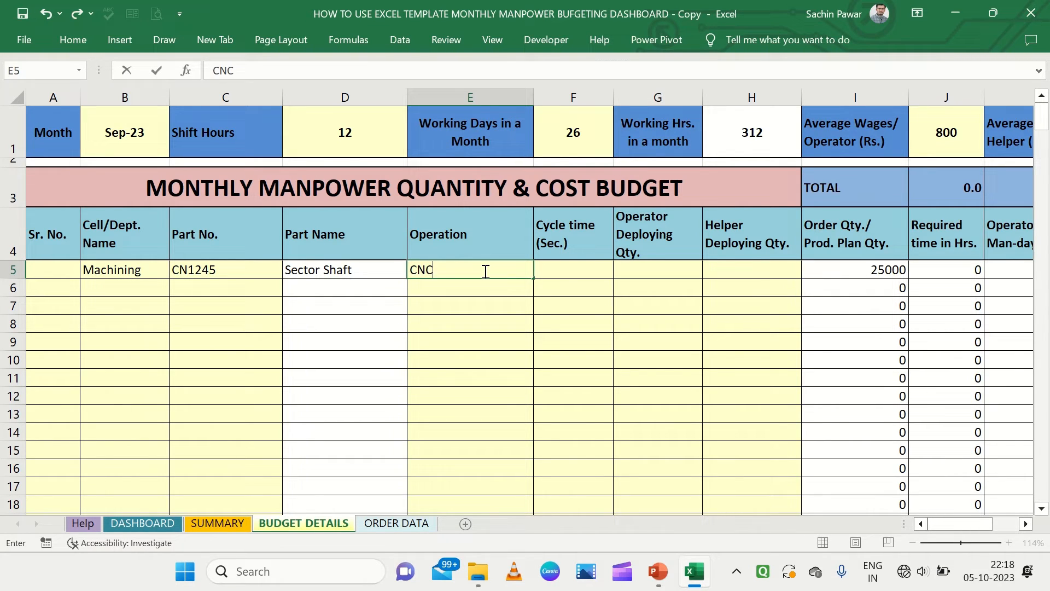
pyautogui.write(' Operation')
pyautogui.hotkey('ctrl', 'Return')
pyautogui.press('Tab')
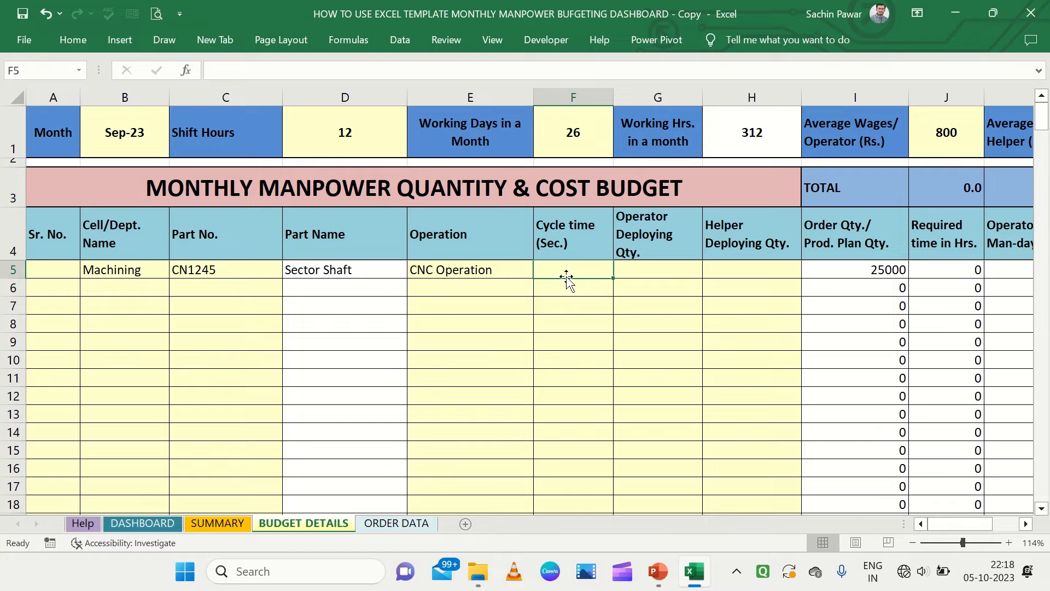
# Step: Set the Cycle time of the CNC Operation row in F5 to 40 seconds
pyautogui.write('16')
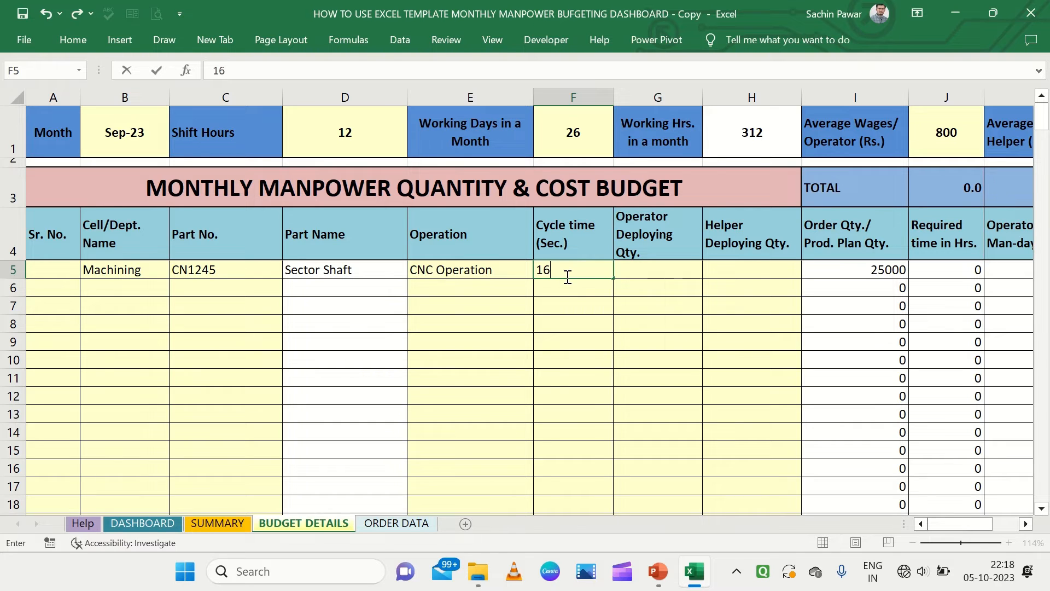
pyautogui.press('Tab')
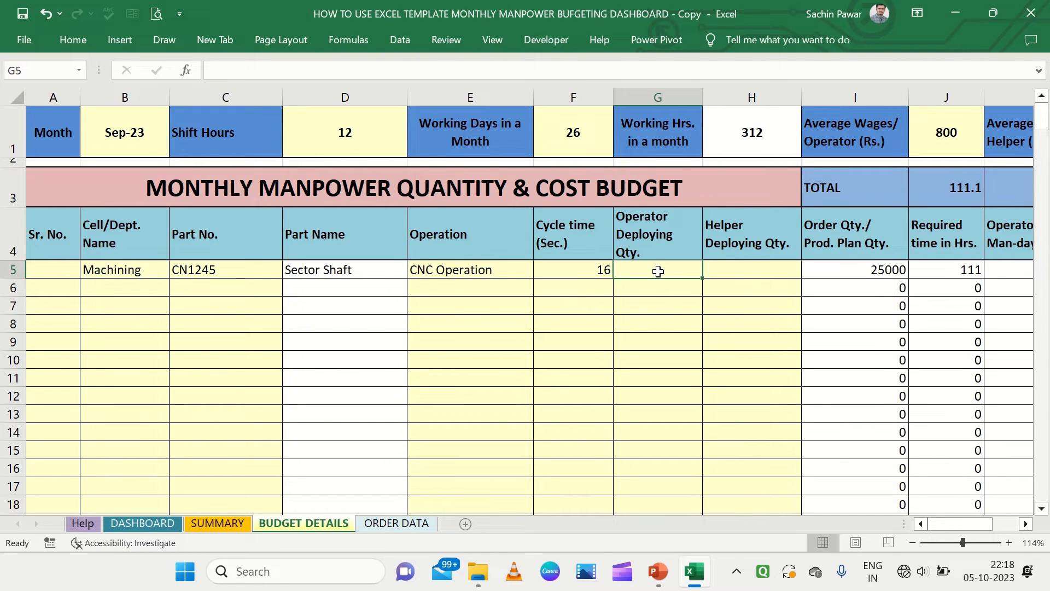
pyautogui.click(608, 271)
pyautogui.write('40')
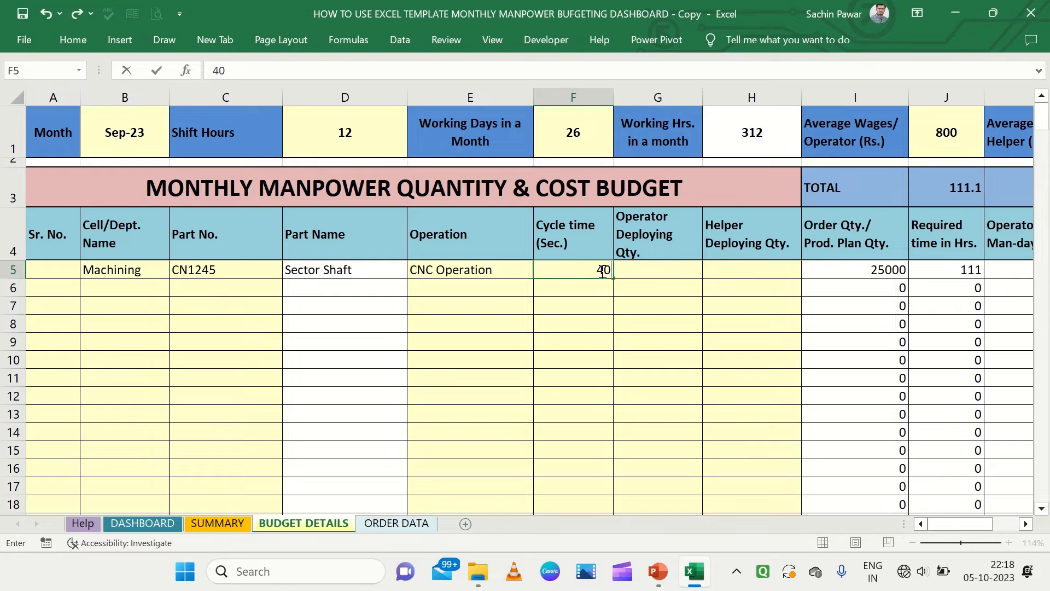
pyautogui.press('Return')
pyautogui.click(602, 271)
pyautogui.press('Tab')
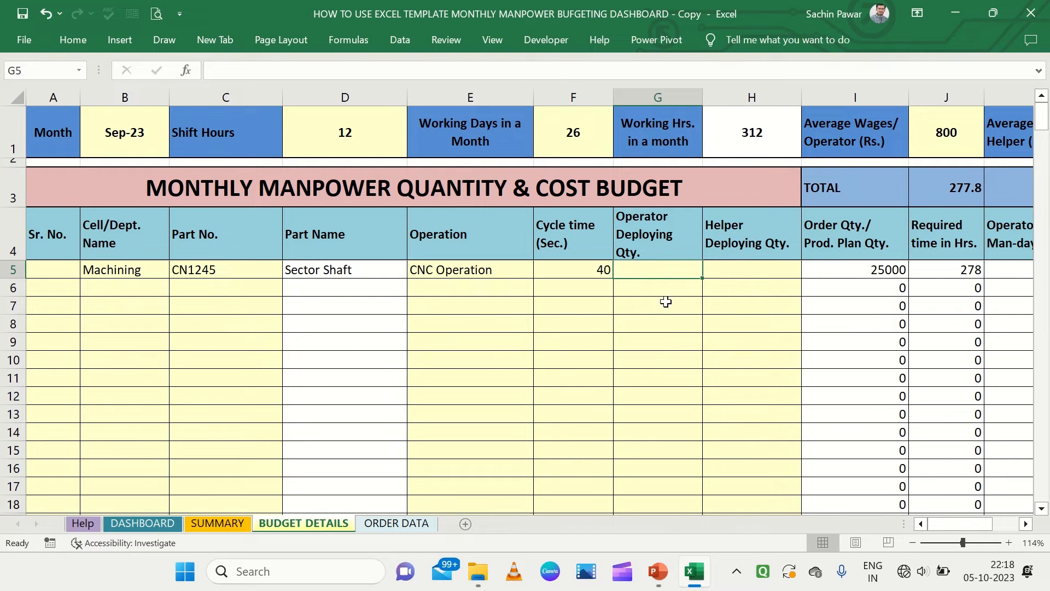
pyautogui.moveTo(481, 271); pyautogui.dragTo(572, 271)
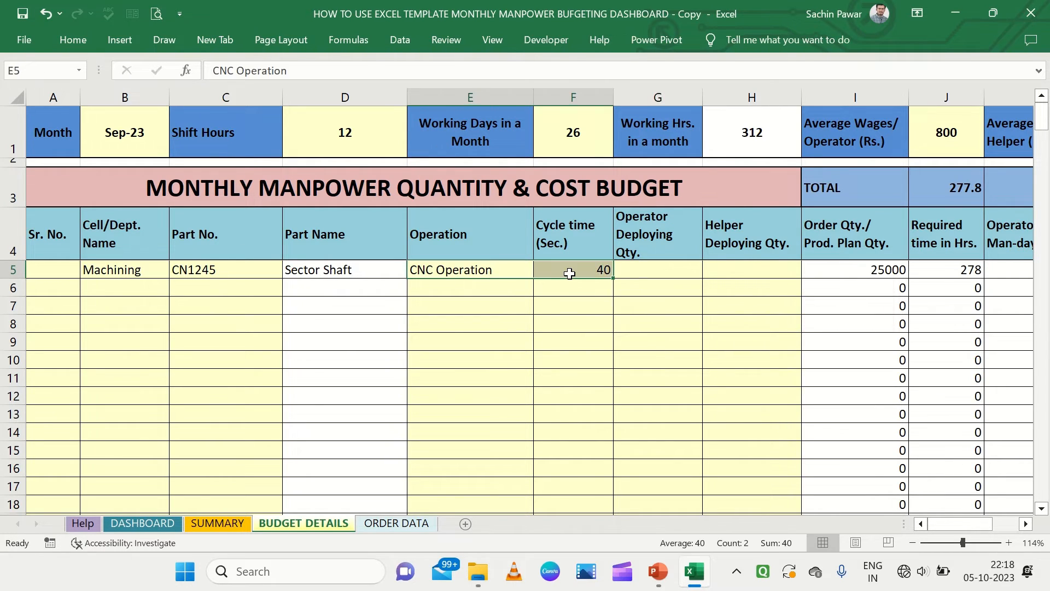
# Step: Set the Operator Deploying Qty. of the CNC Operation row in G5 to 1
pyautogui.click(652, 271)
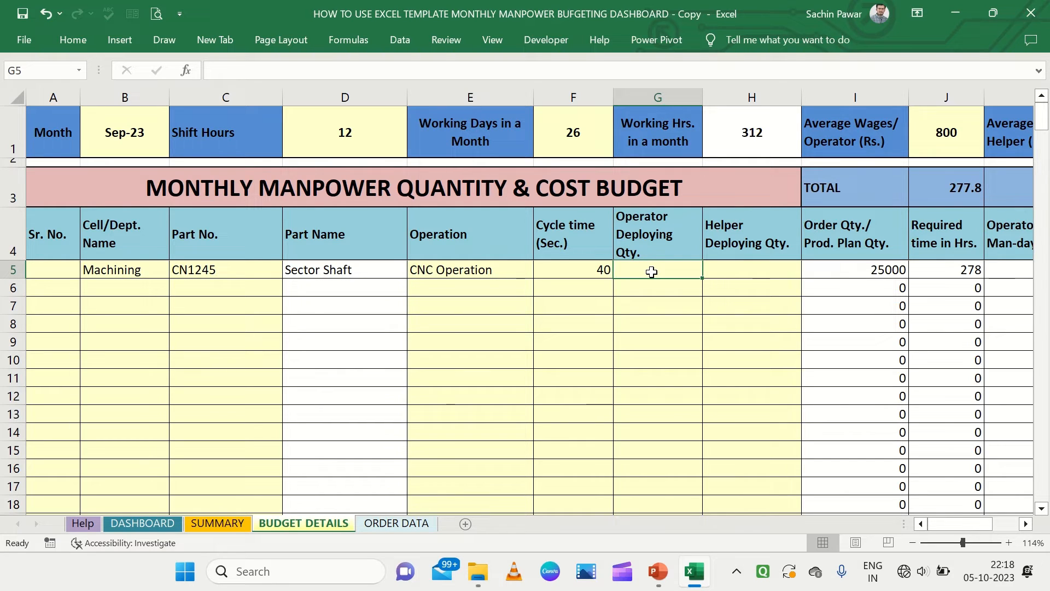
pyautogui.write('2')
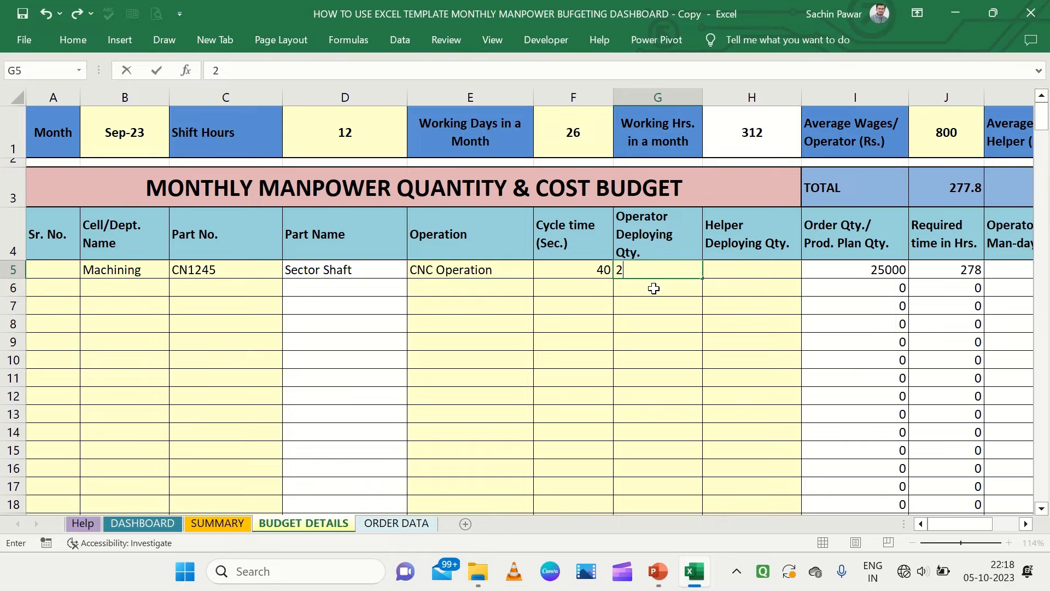
pyautogui.press('Return')
pyautogui.click(659, 269)
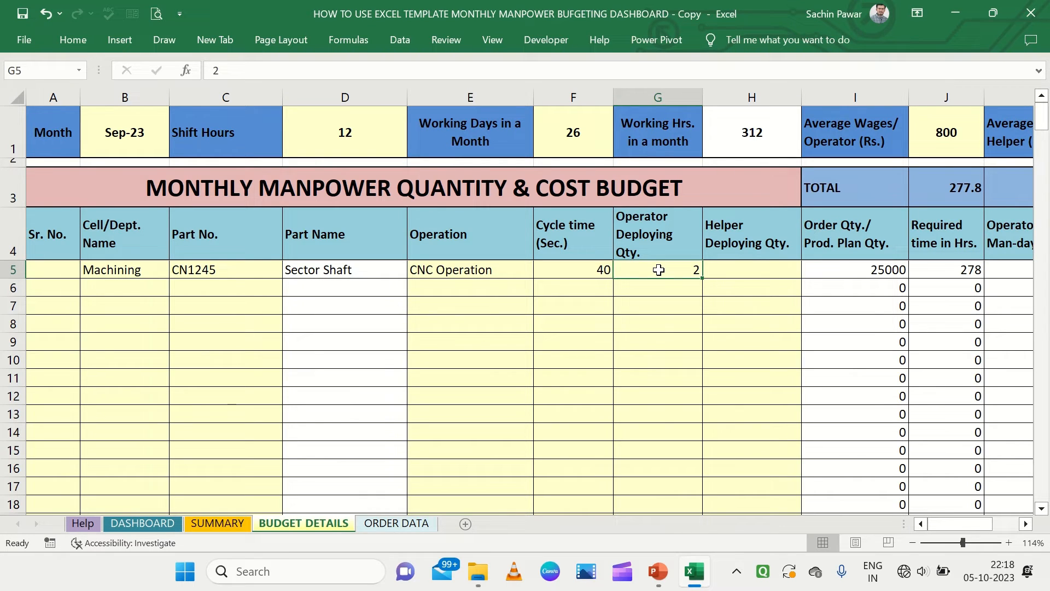
pyautogui.write('1')
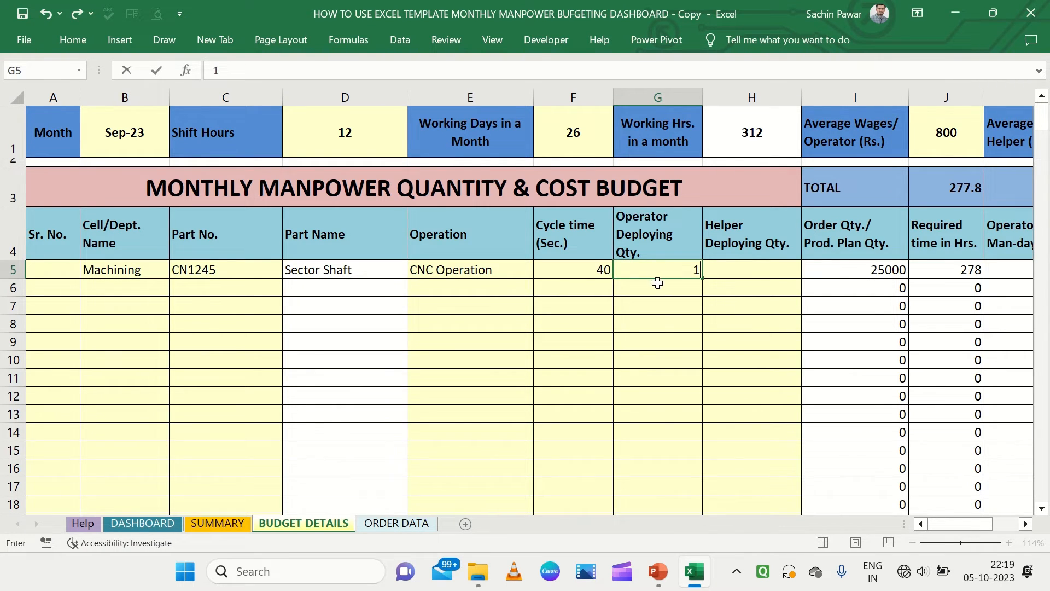
pyautogui.press('Return')
# Step: Set the Helper Deploying Qty. of the CNC Operation row in H5 to 1
pyautogui.click(735, 270)
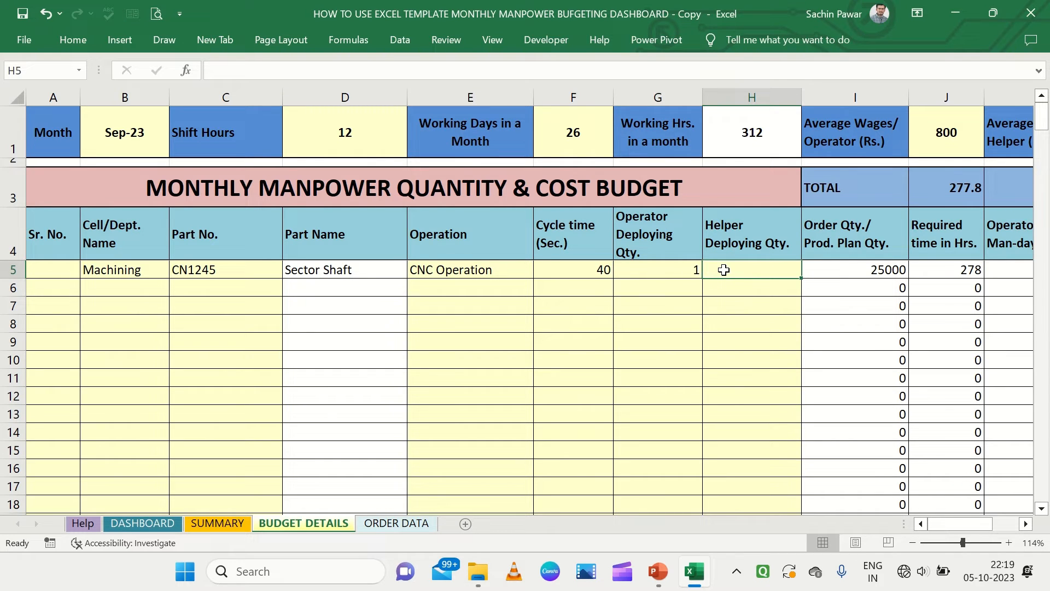
pyautogui.write('1')
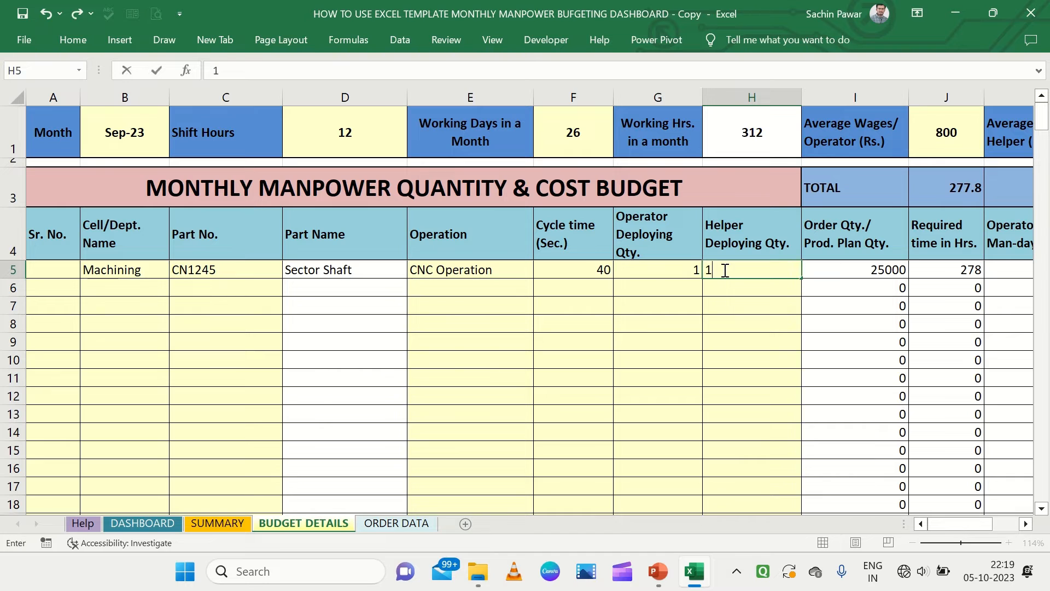
pyautogui.press('Return')
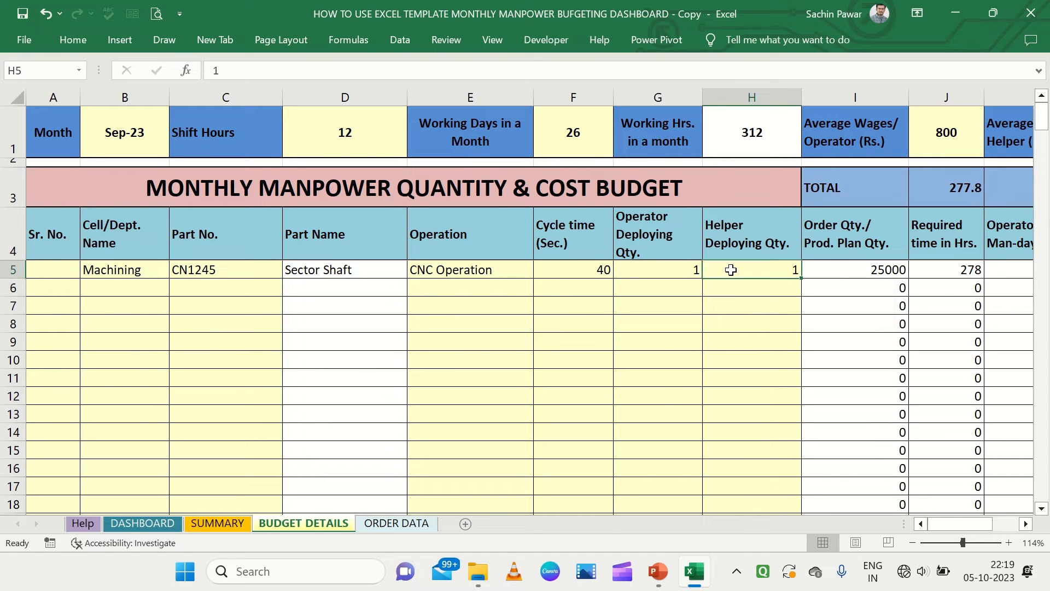
# Step: Examine the Order Qty. and Required time in Hrs. formulas of row 5 together with the cycle time they depend on
pyautogui.hscroll(3, 772, 294)
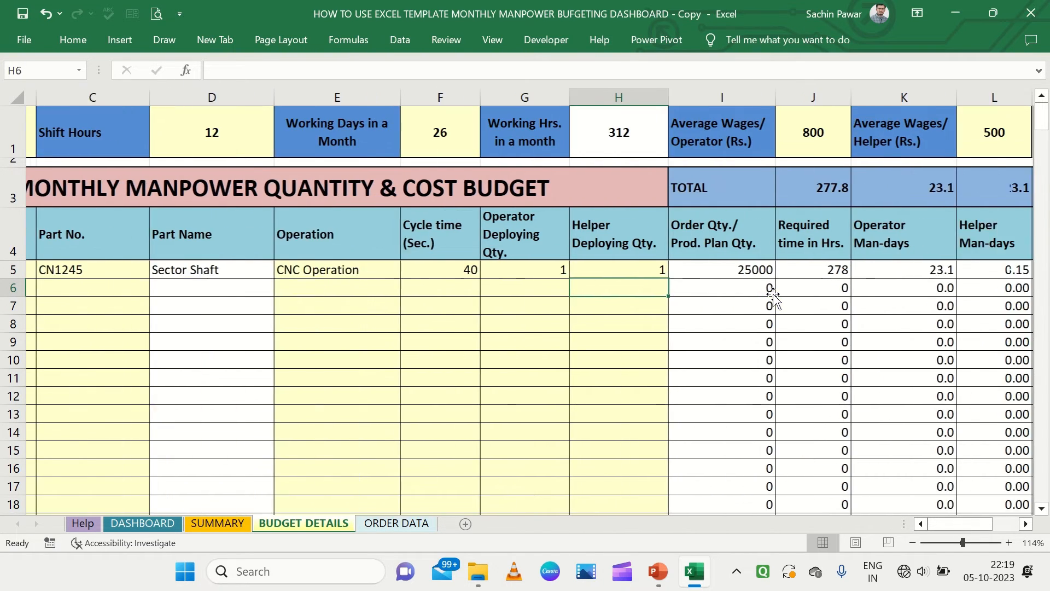
pyautogui.hscroll(1, 772, 294)
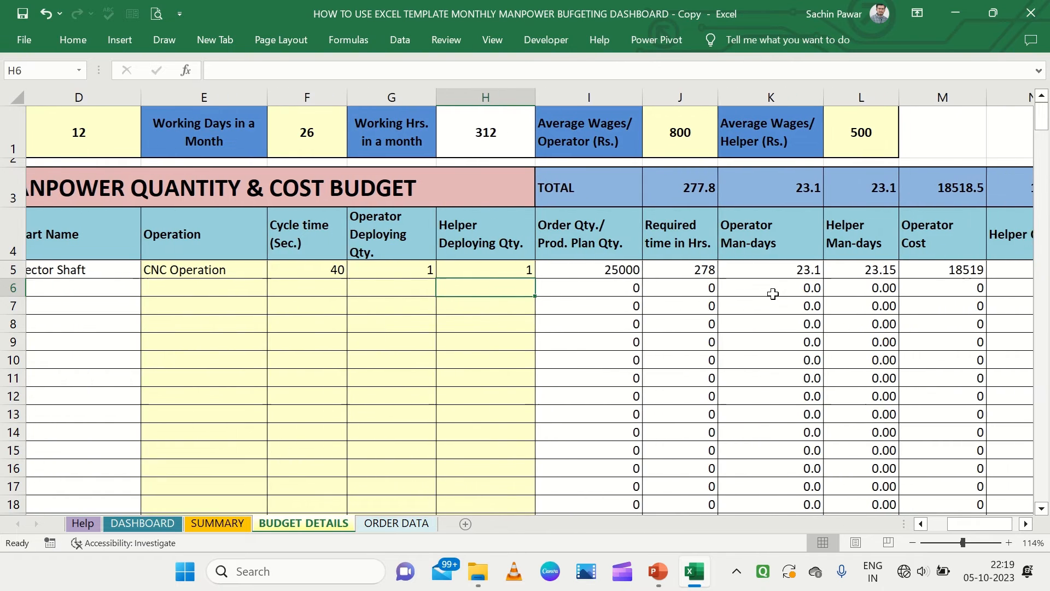
pyautogui.click(484, 274)
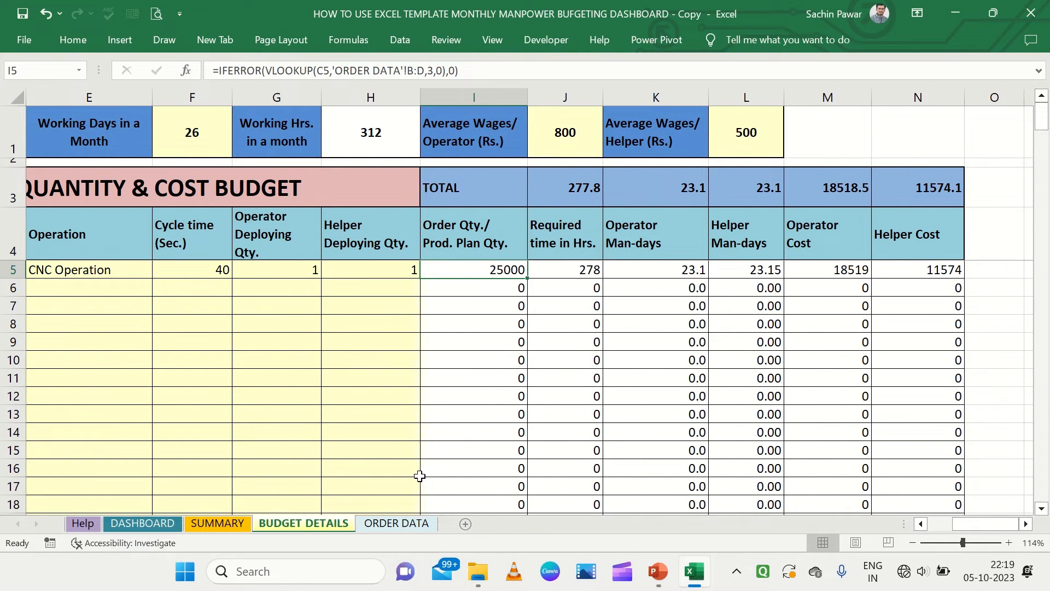
pyautogui.click(578, 270)
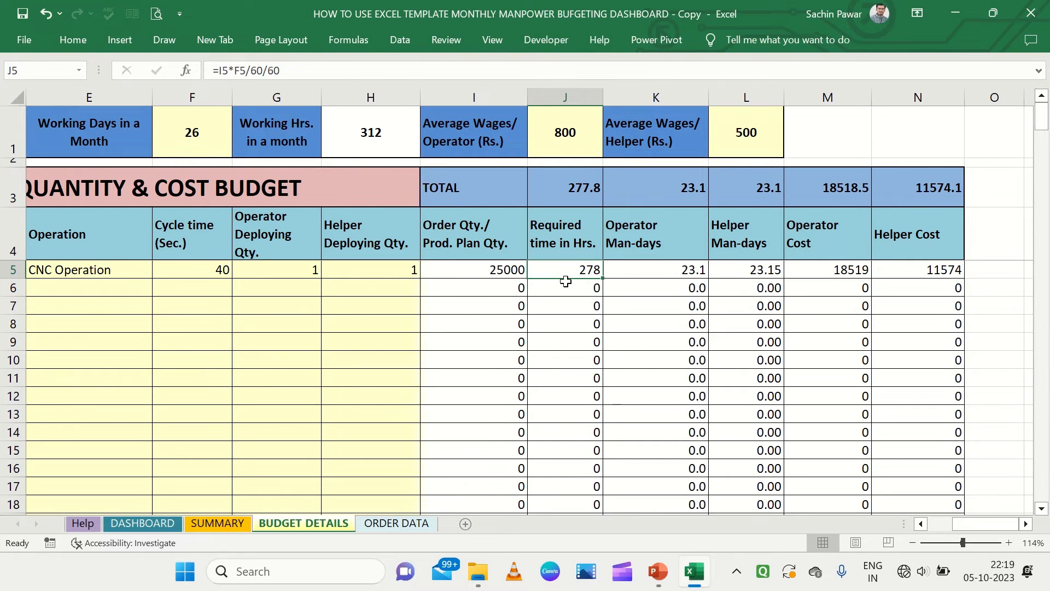
pyautogui.click(481, 265)
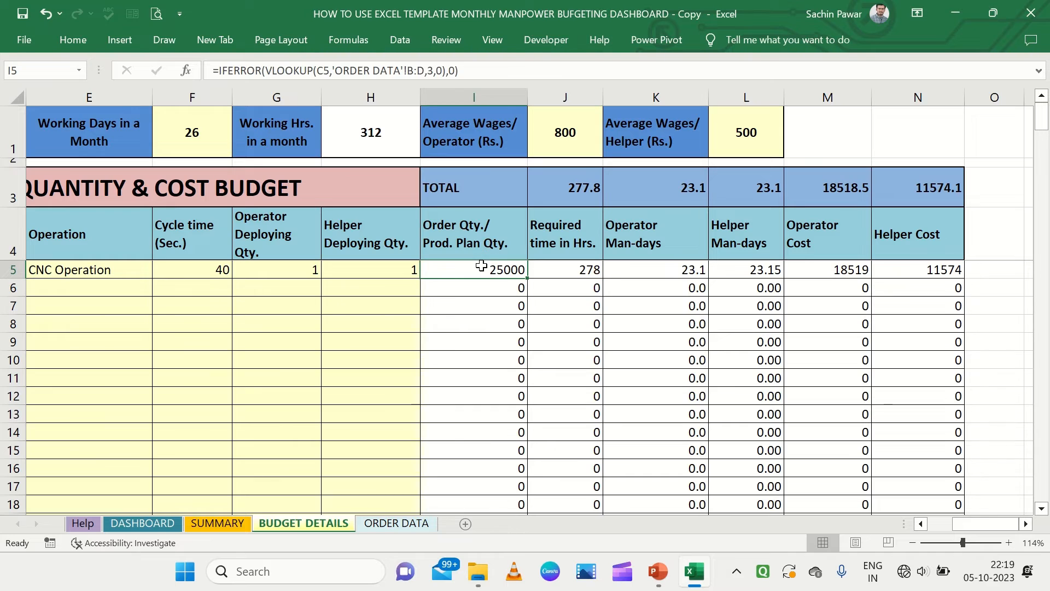
pyautogui.click(551, 275)
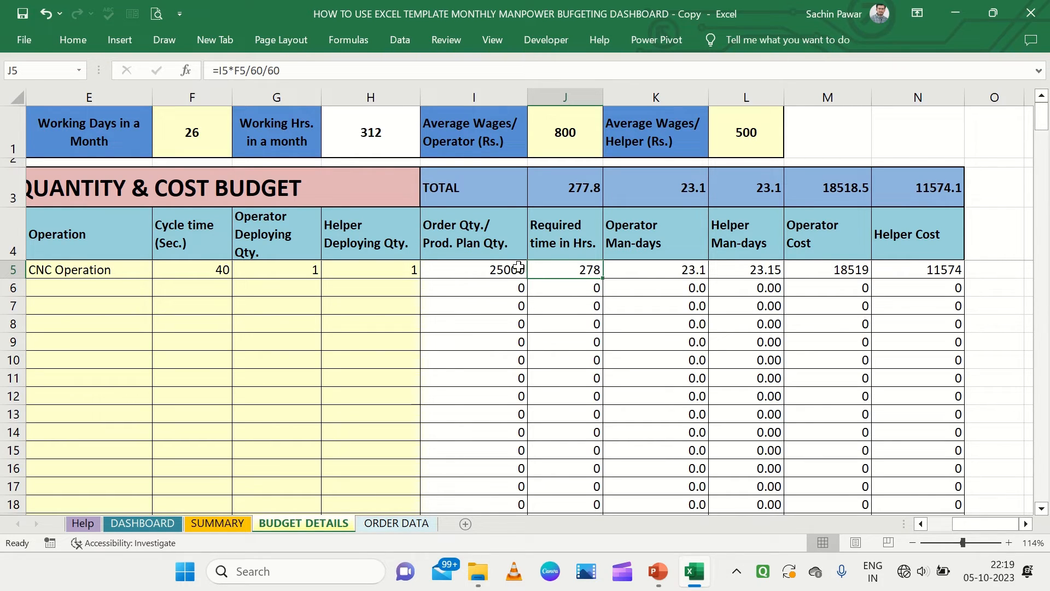
pyautogui.click(499, 270)
pyautogui.click(585, 272)
pyautogui.click(520, 271)
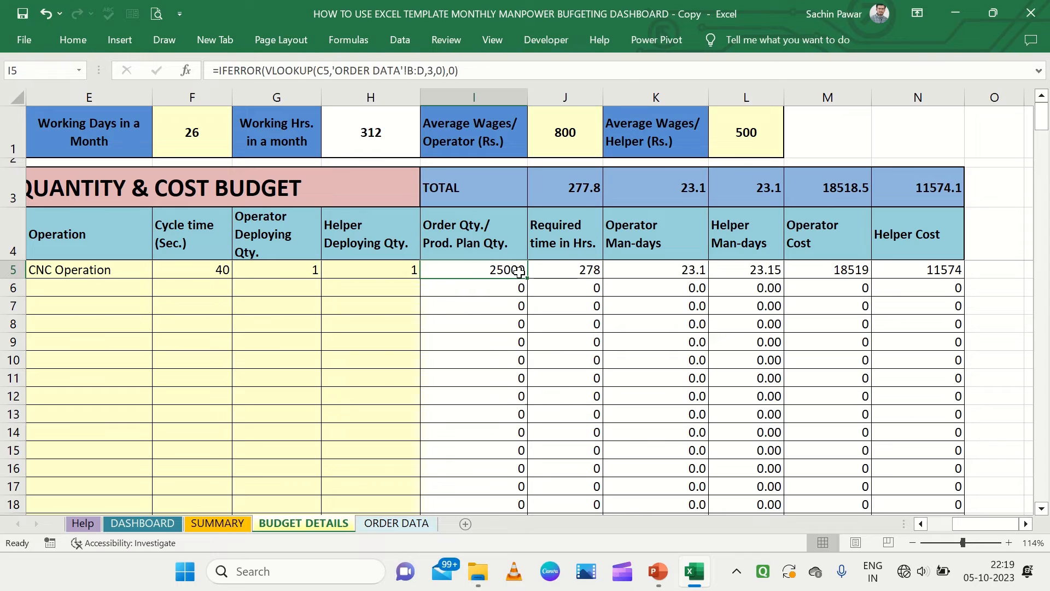
pyautogui.click(204, 274)
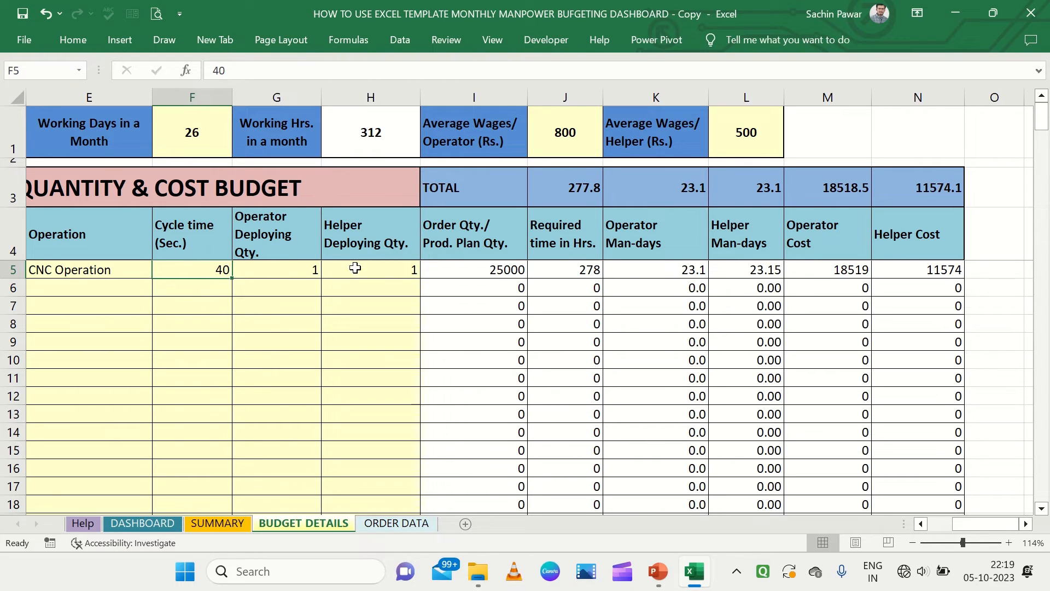
# Step: Examine the Operator Man-days and Helper Man-days formulas in row 5 and the Helper Deploying Qty. input
pyautogui.click(637, 271)
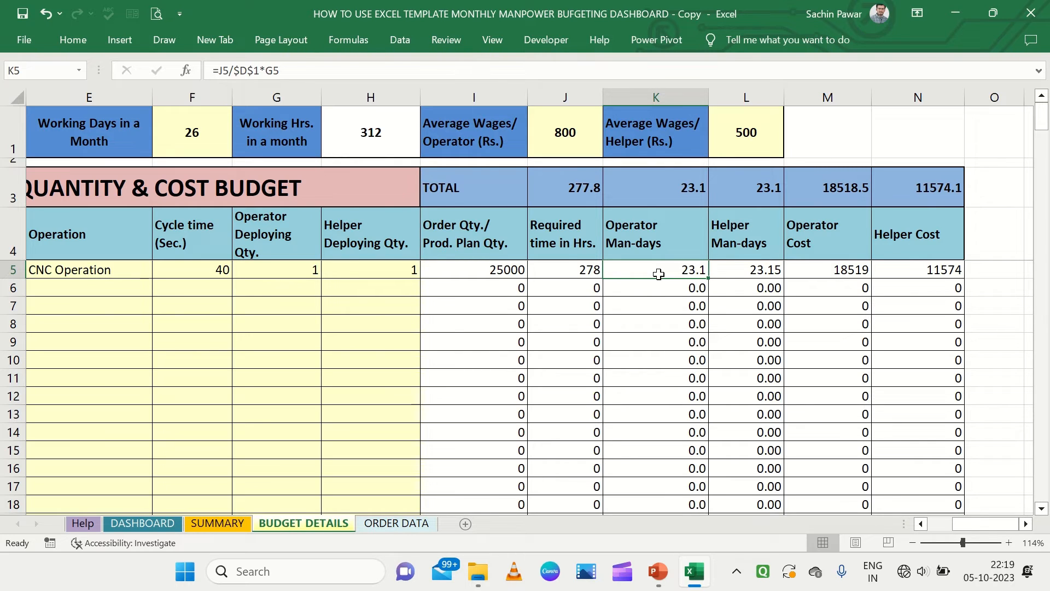
pyautogui.click(727, 271)
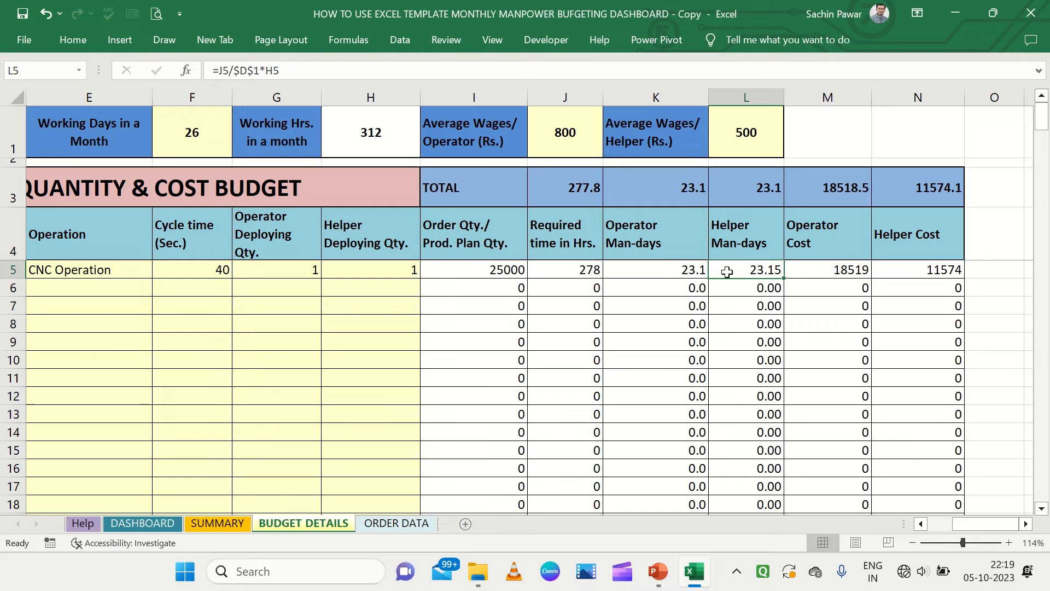
pyautogui.click(384, 274)
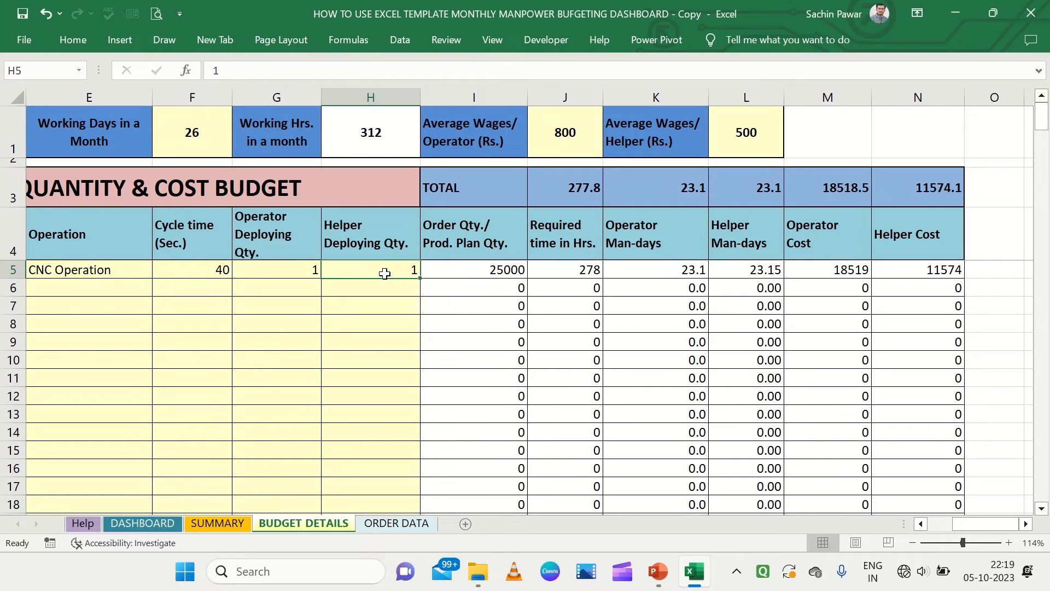
# Step: Try an Operator Deploying Qty. of 2 in G5 and check its effect on Operator Man-days in K5
pyautogui.click(311, 268)
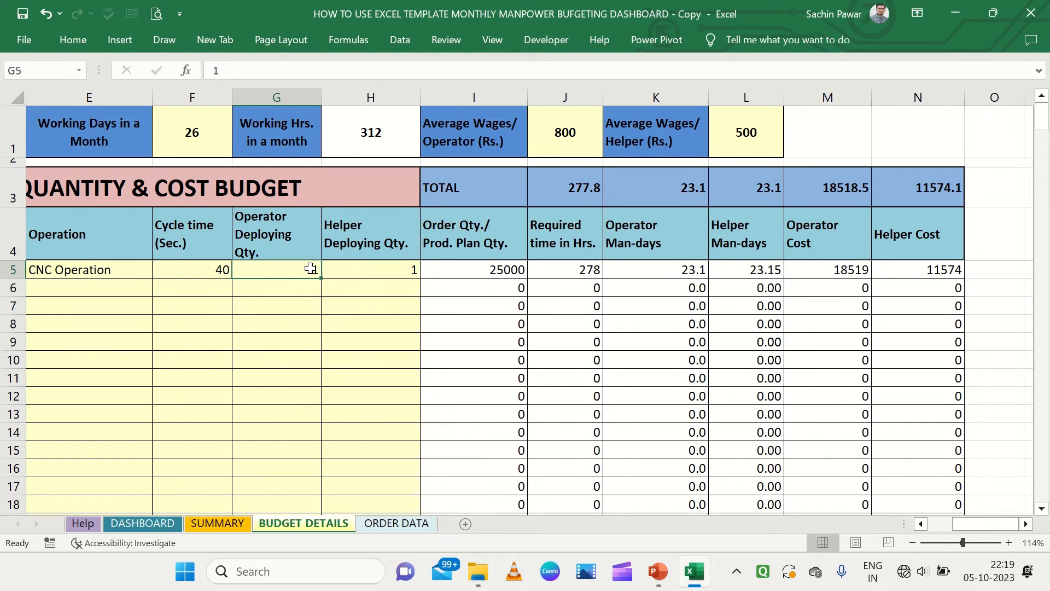
pyautogui.write('2')
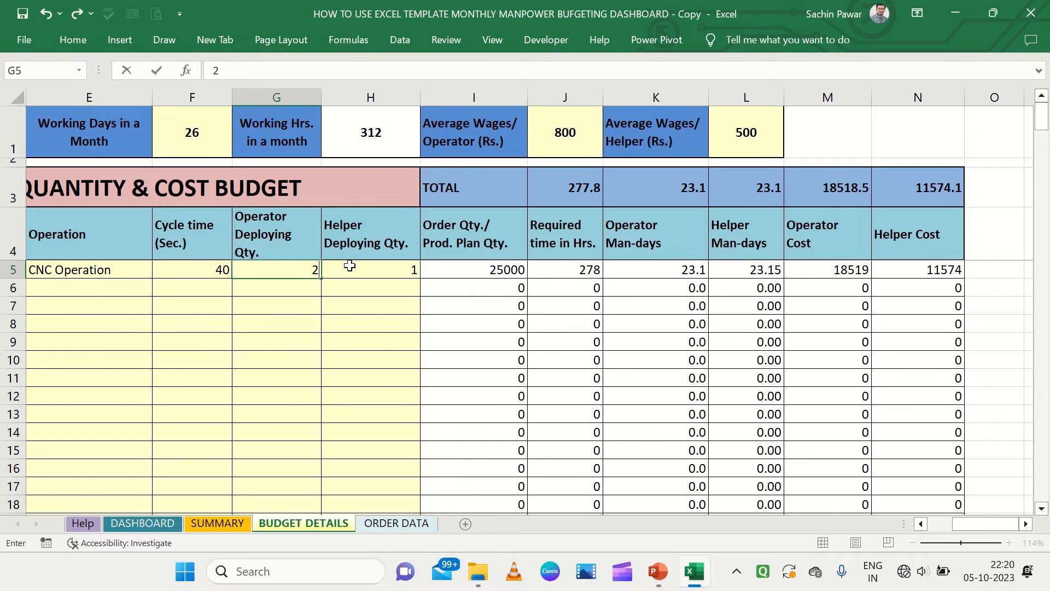
pyautogui.press('Return')
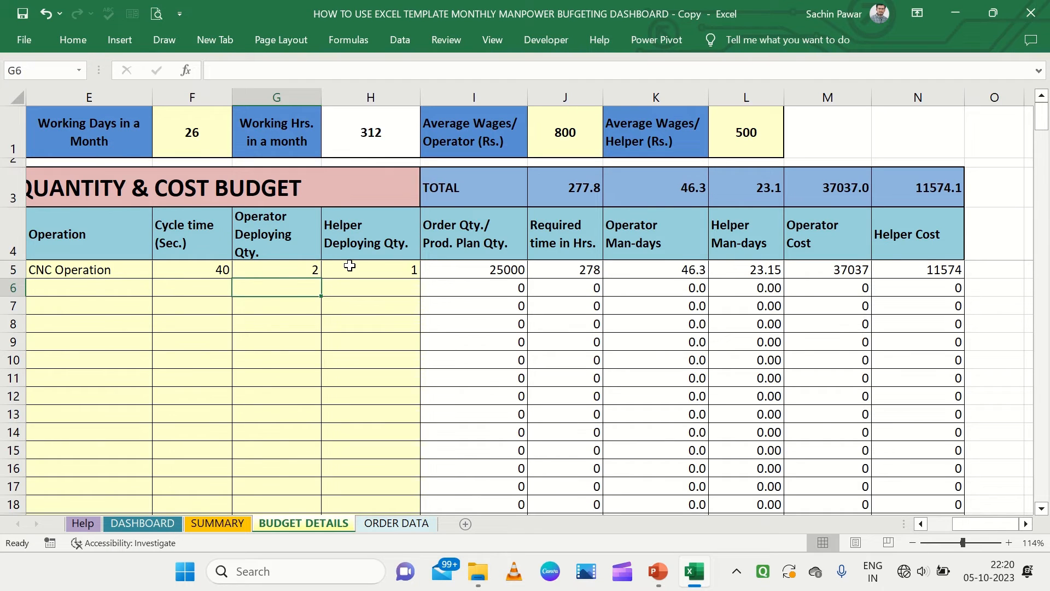
pyautogui.click(685, 269)
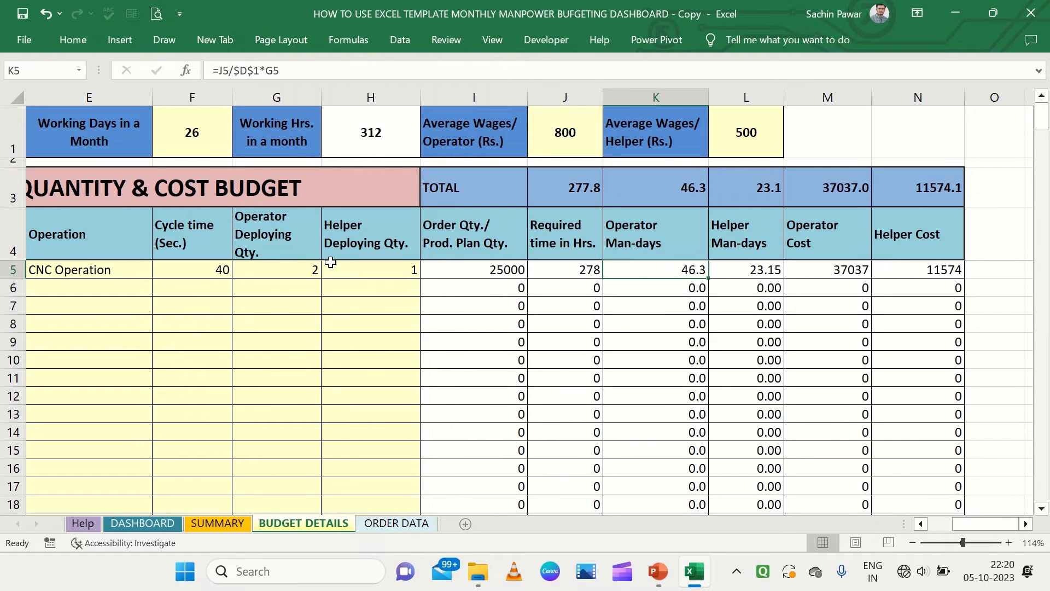
# Step: Return the Operator Deploying Qty. in G5 to 1
pyautogui.click(306, 270)
pyautogui.write('1')
pyautogui.press('Return')
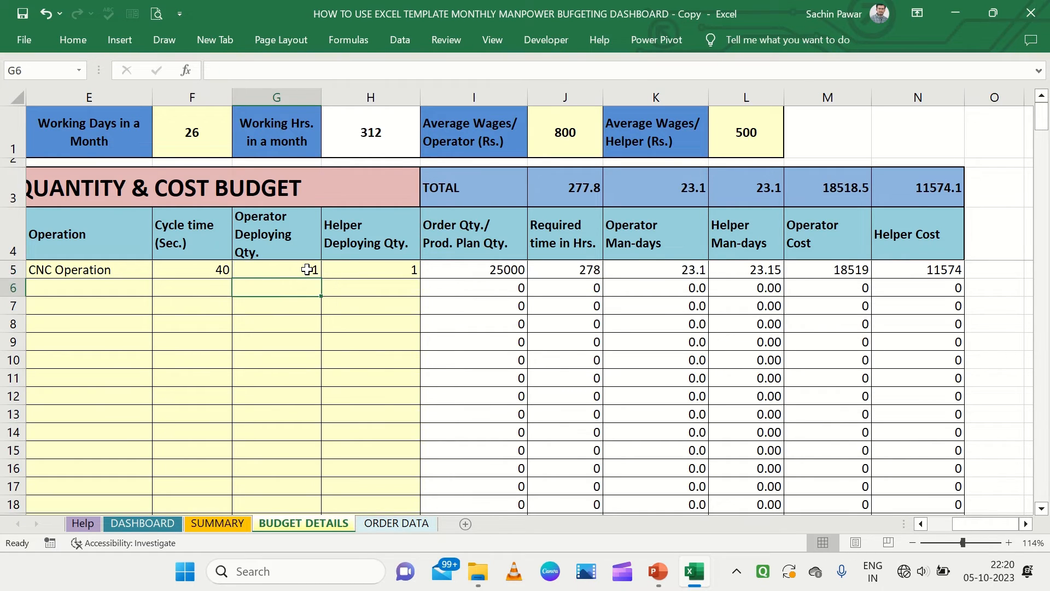
# Step: Examine the Operator Cost and Helper Cost formulas of the CNC Operation row
pyautogui.click(845, 272)
pyautogui.click(913, 269)
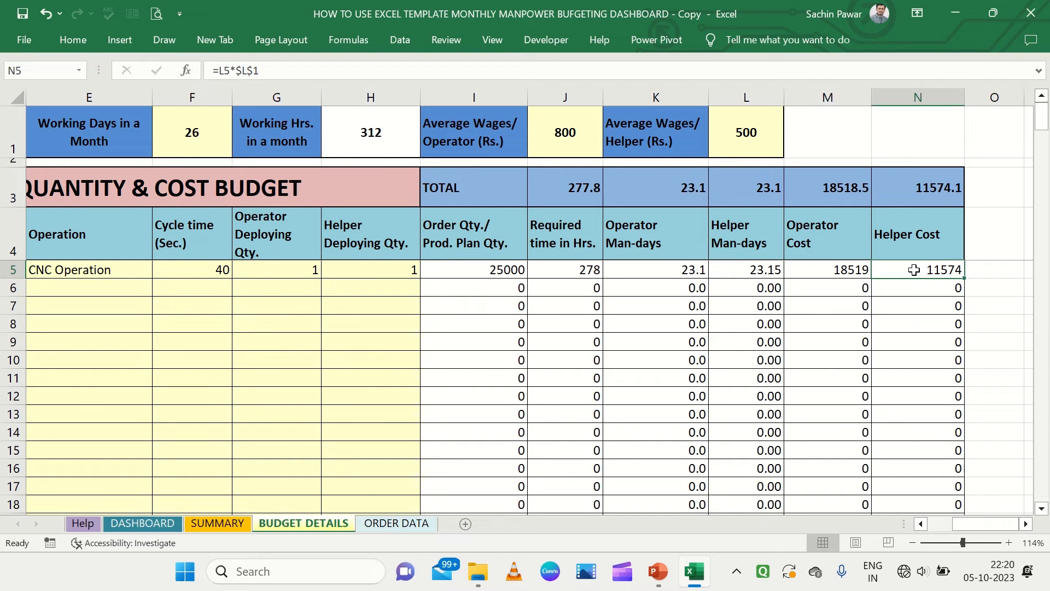
pyautogui.hscroll(-6, 913, 269)
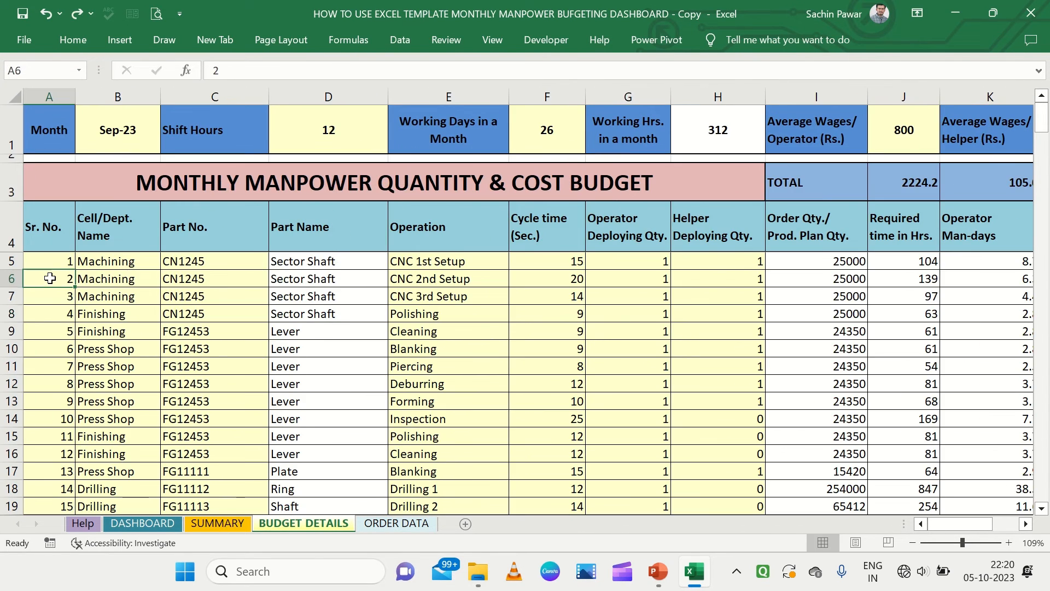
# Step: Review the BUDGET DETAILS input columns from Sr. No. to Helper Deploying Qty., including the operations deployed without helpers
pyautogui.moveTo(49, 279); pyautogui.dragTo(206, 368)
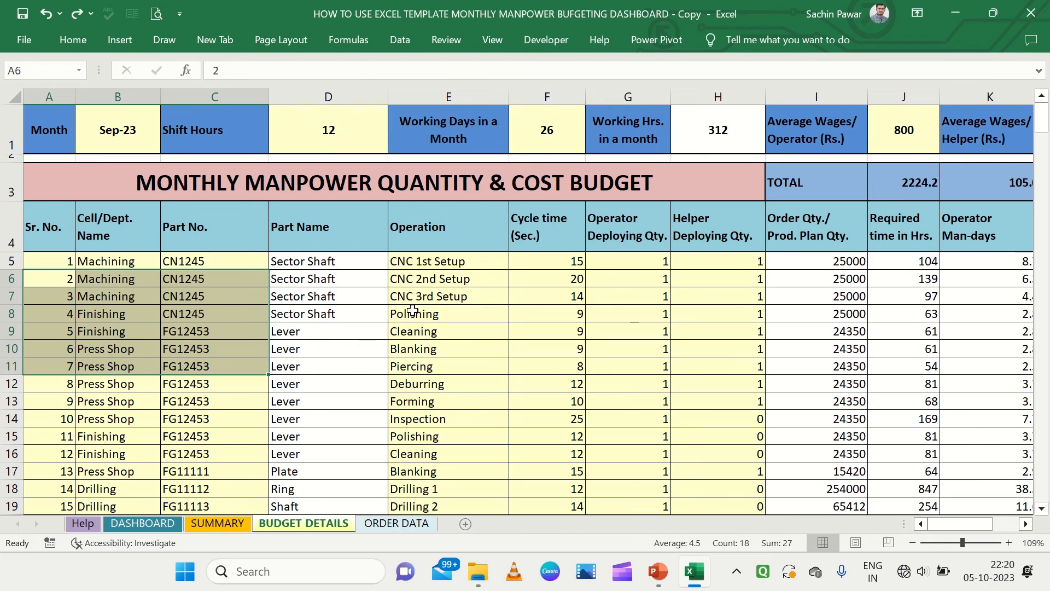
pyautogui.click(456, 280)
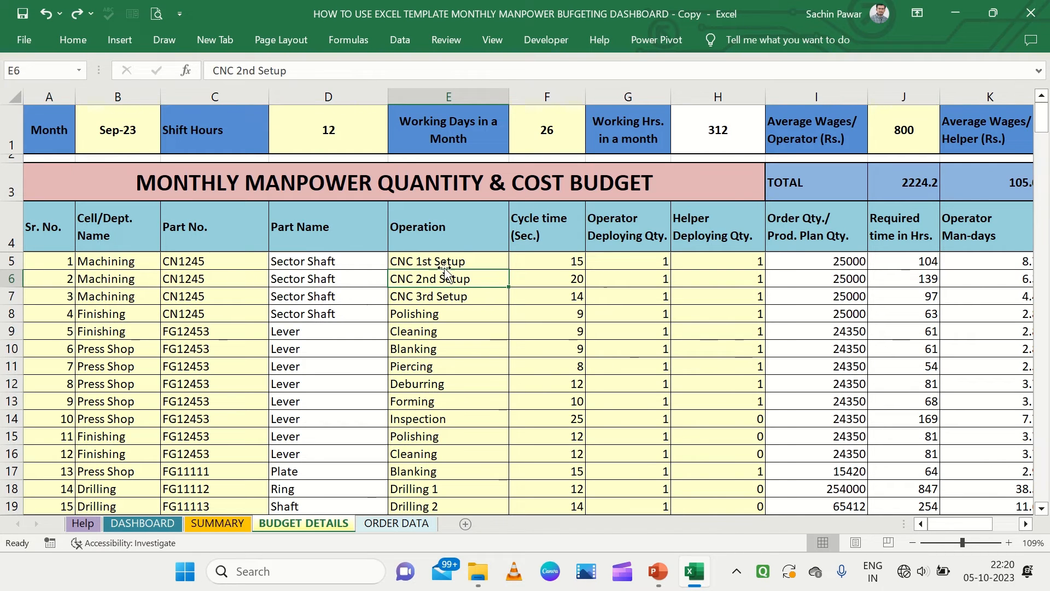
pyautogui.moveTo(459, 261); pyautogui.dragTo(454, 381)
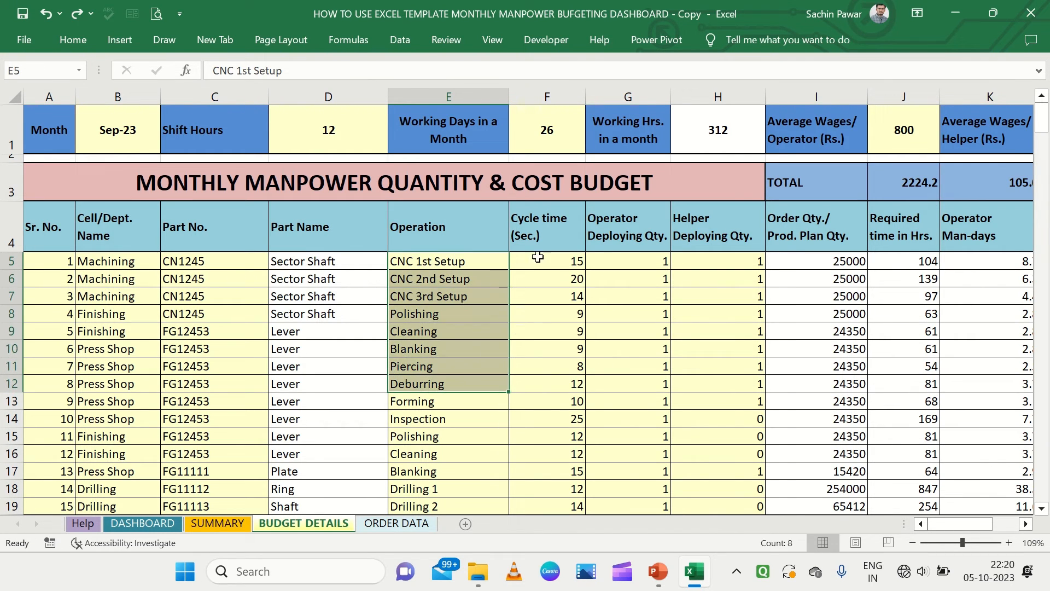
pyautogui.moveTo(539, 261); pyautogui.dragTo(551, 370)
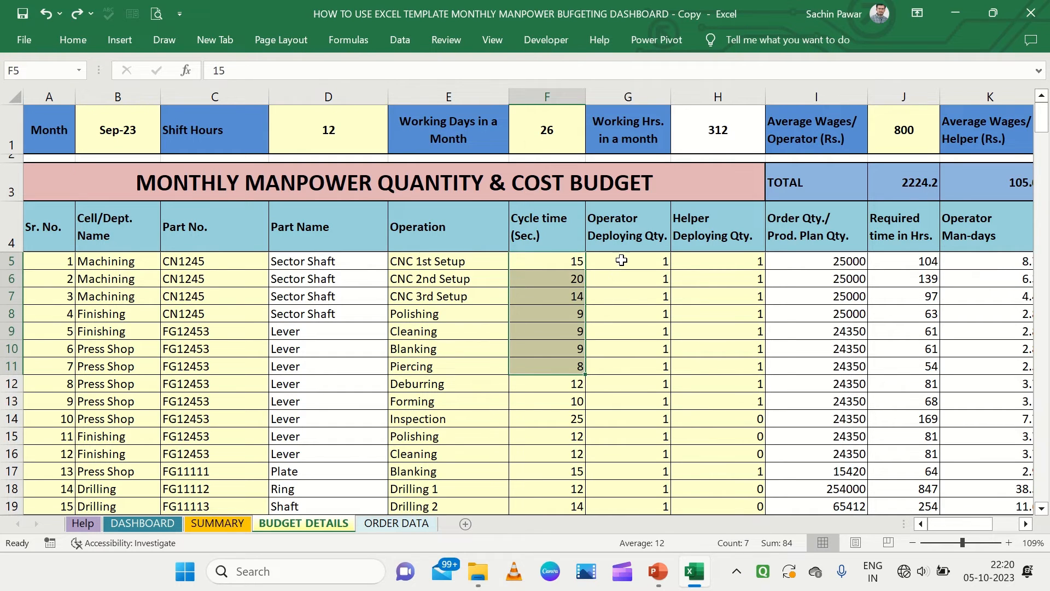
pyautogui.moveTo(621, 260); pyautogui.dragTo(630, 397)
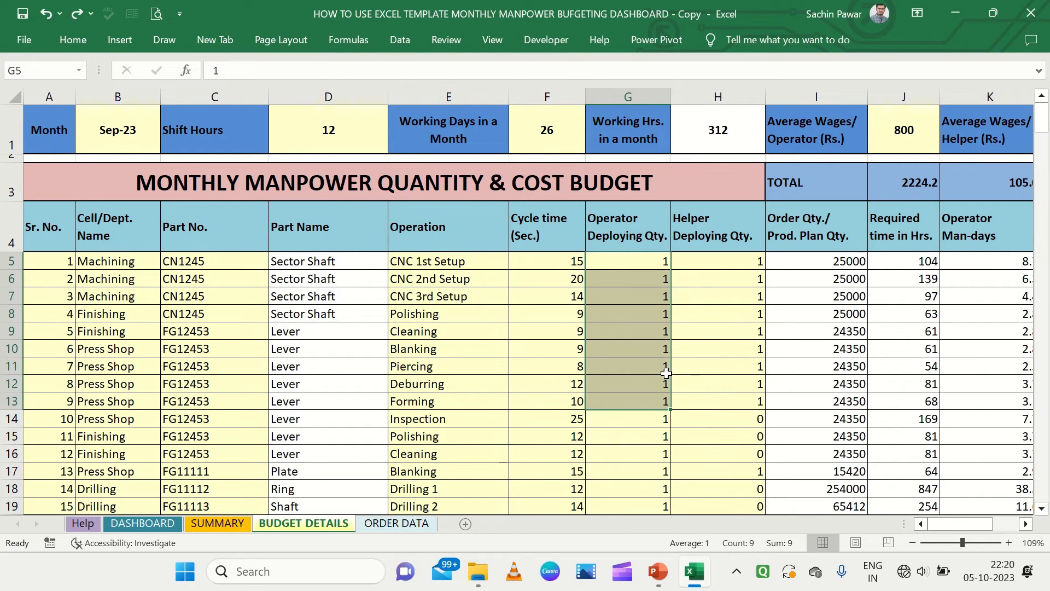
pyautogui.moveTo(728, 265); pyautogui.dragTo(717, 417)
pyautogui.scroll(-1, 717, 419)
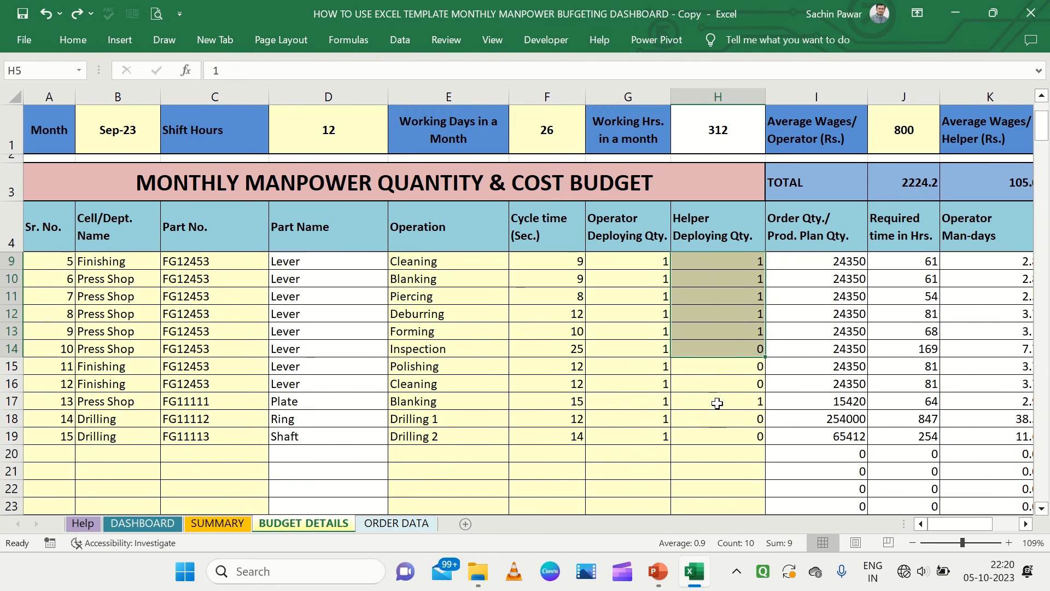
pyautogui.click(715, 351)
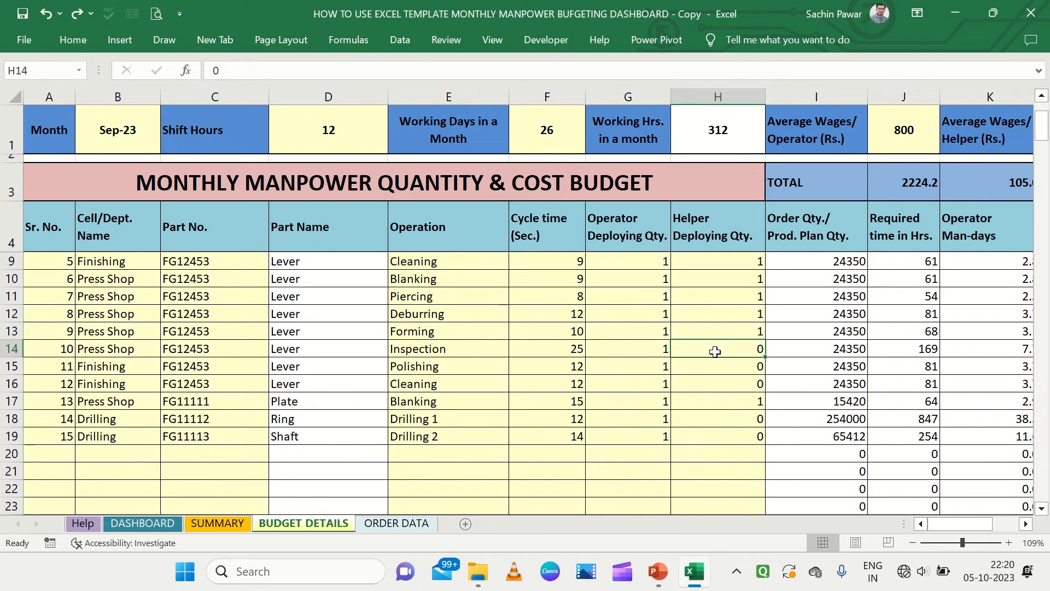
pyautogui.moveTo(715, 351); pyautogui.dragTo(717, 382)
pyautogui.scroll(1, 720, 398)
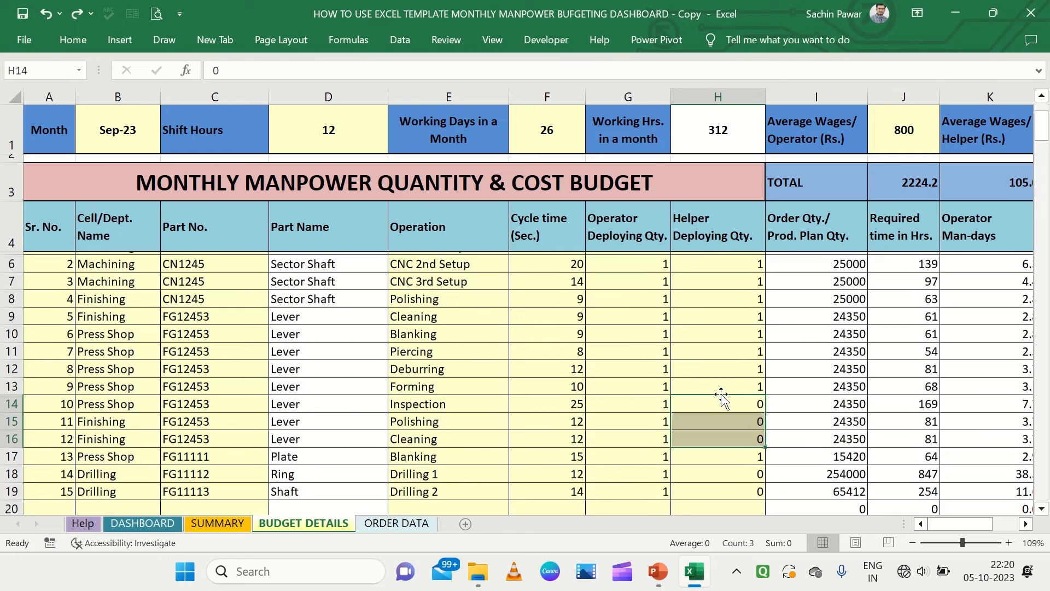
pyautogui.scroll(1, 721, 395)
# Step: Examine the TOTAL row formulas for Operator Man-days, Helper Man-days, Operator Cost and Helper Cost in BUDGET DETAILS
pyautogui.hscroll(3, 721, 394)
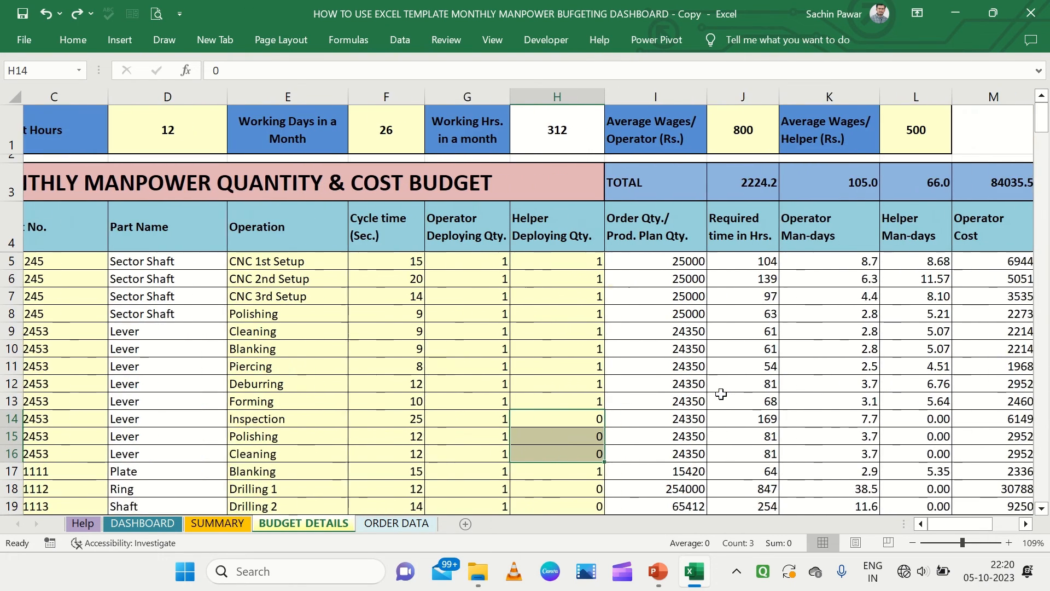
pyautogui.hscroll(2, 721, 394)
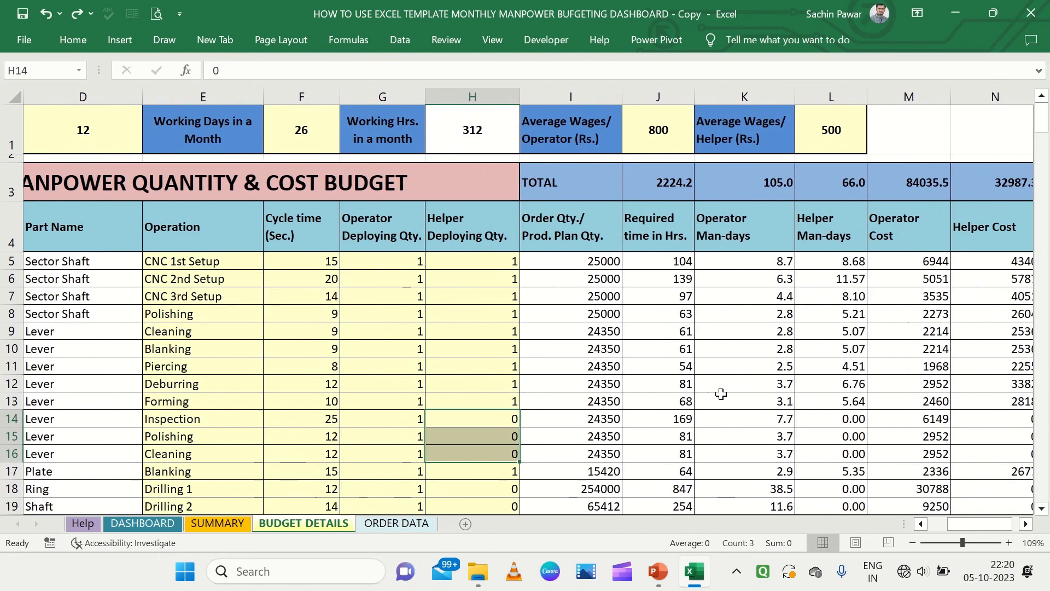
pyautogui.hscroll(2, 720, 393)
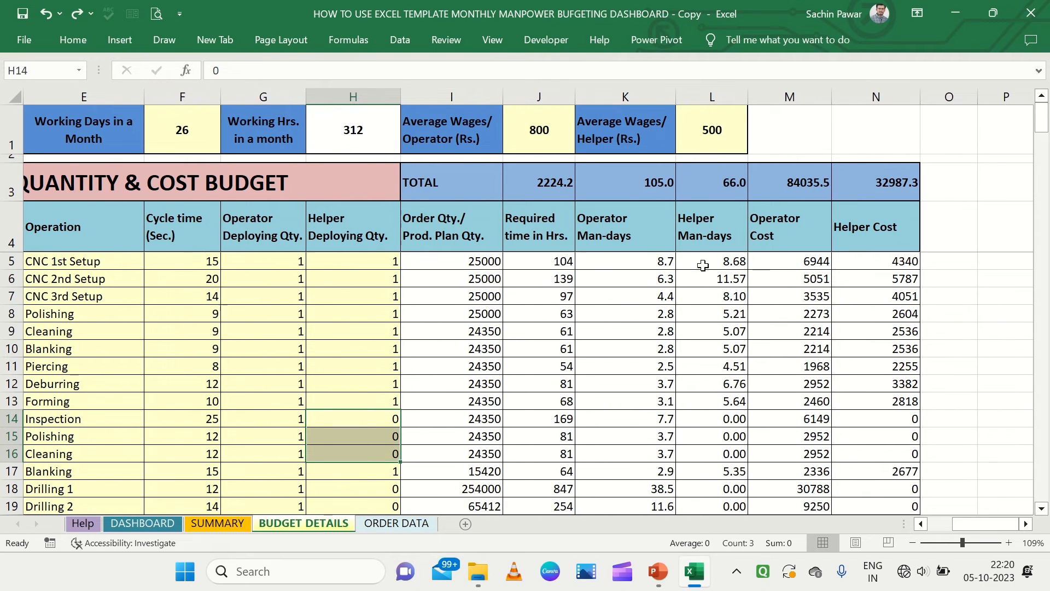
pyautogui.click(625, 190)
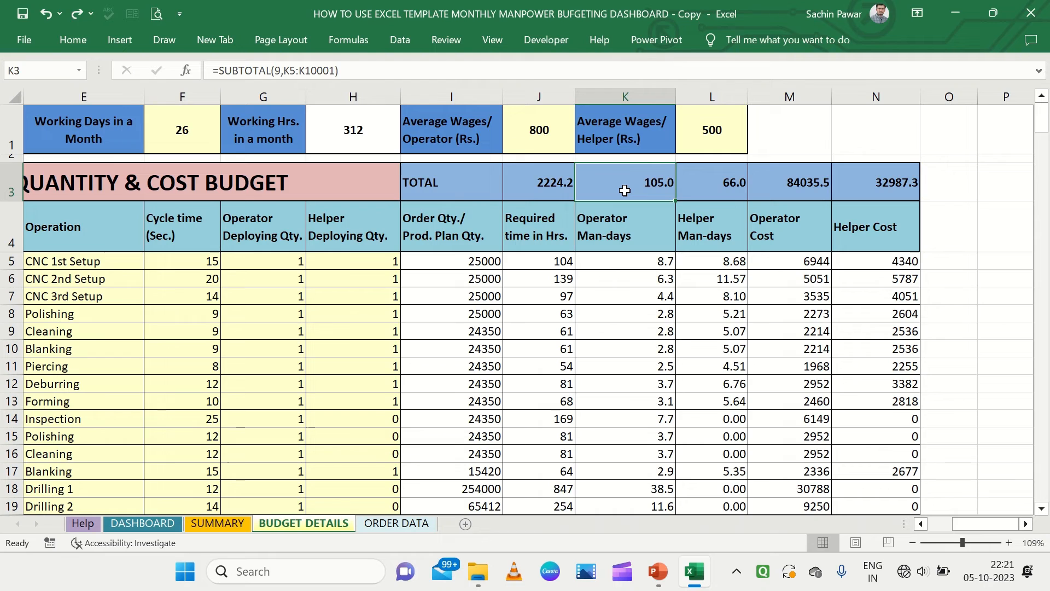
pyautogui.click(695, 186)
pyautogui.click(646, 181)
pyautogui.click(718, 191)
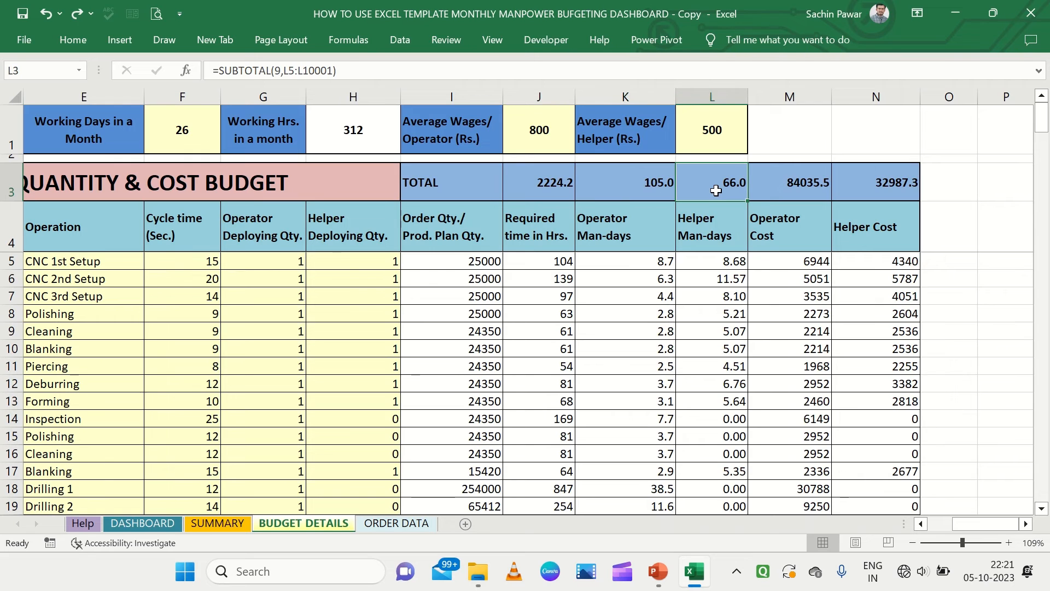
pyautogui.click(791, 192)
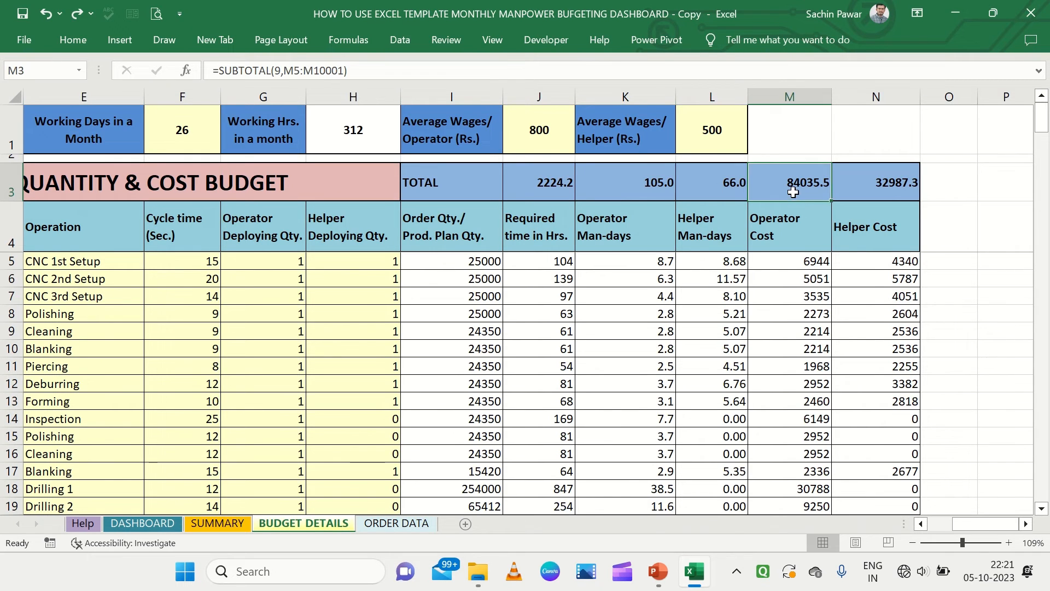
pyautogui.click(884, 192)
pyautogui.hscroll(-4, 884, 191)
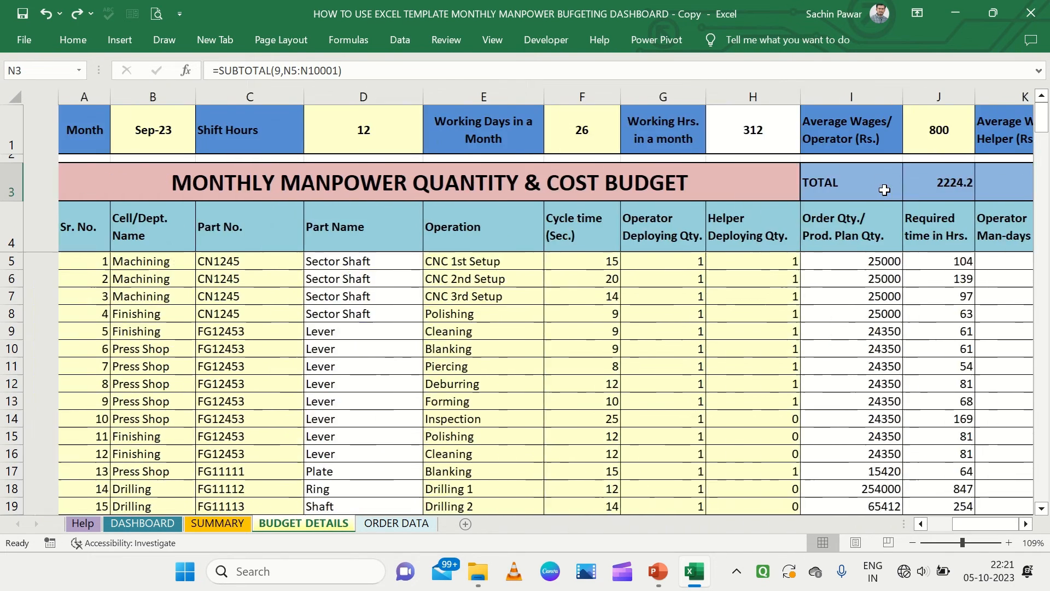
pyautogui.click(525, 345)
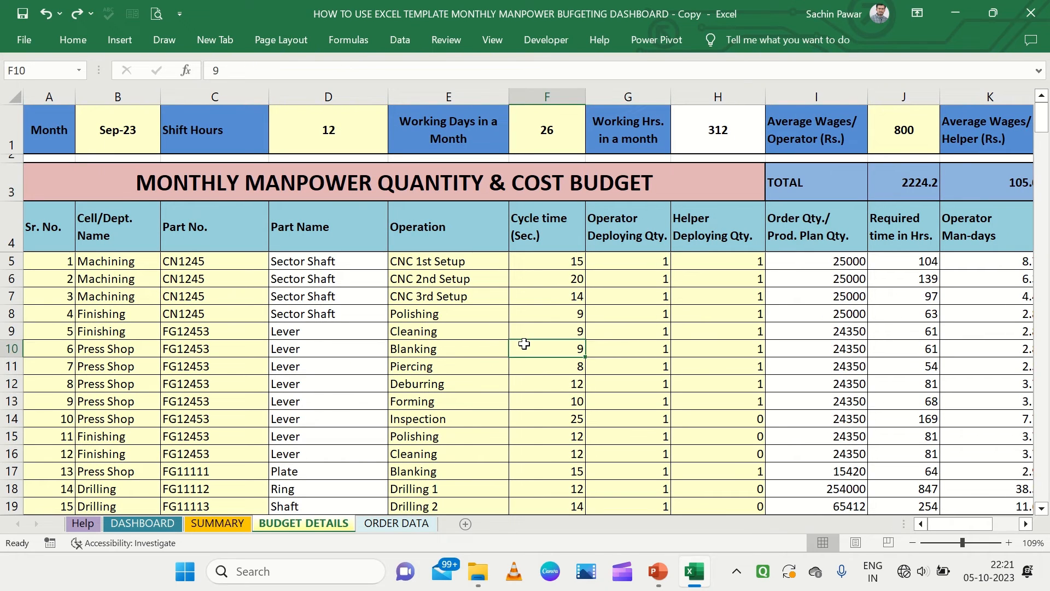
# Step: Examine the operator, helper and total manpower quantities and costs of each department on the SUMMARY sheet
pyautogui.click(227, 525)
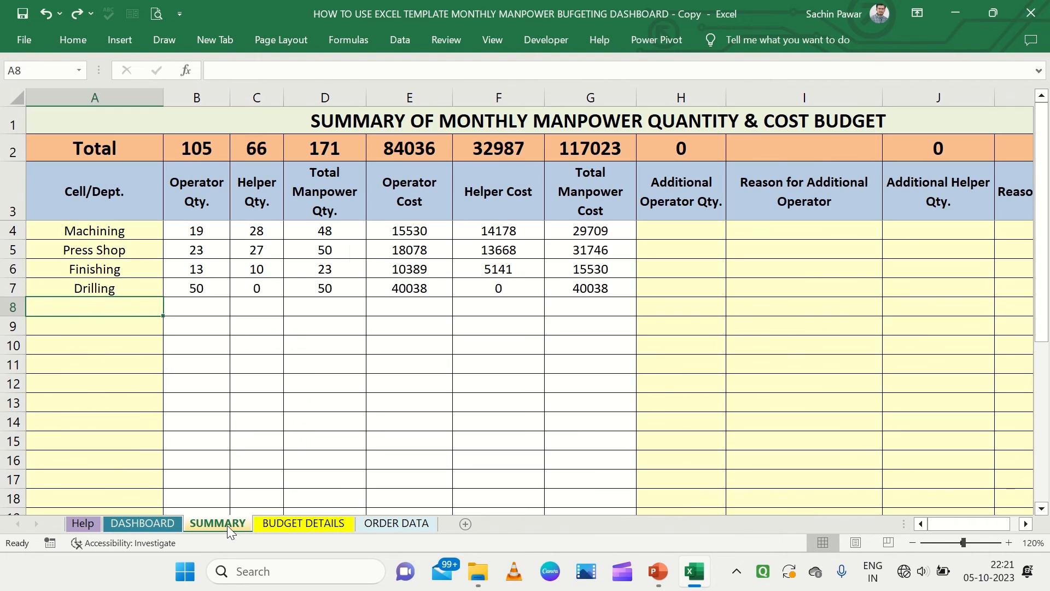
pyautogui.click(188, 229)
pyautogui.moveTo(189, 228); pyautogui.dragTo(560, 288)
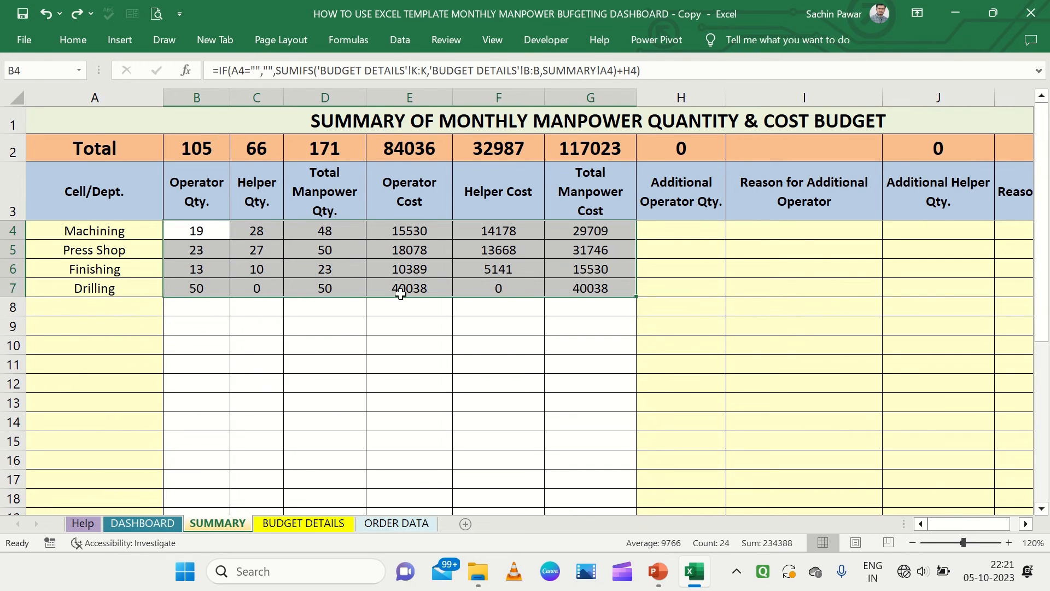
pyautogui.moveTo(130, 230); pyautogui.dragTo(134, 293)
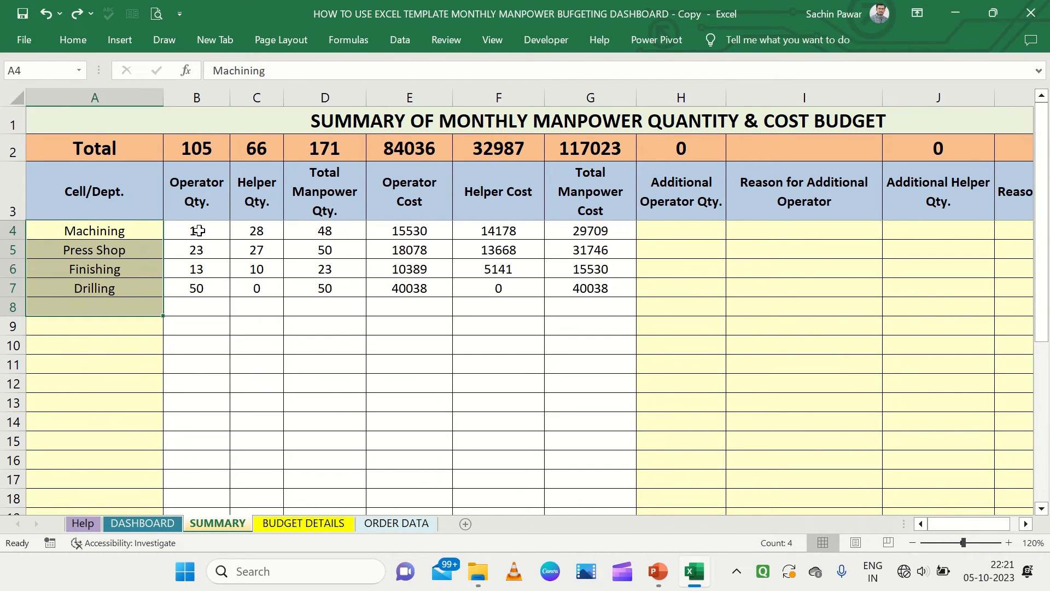
pyautogui.moveTo(197, 230); pyautogui.dragTo(200, 288)
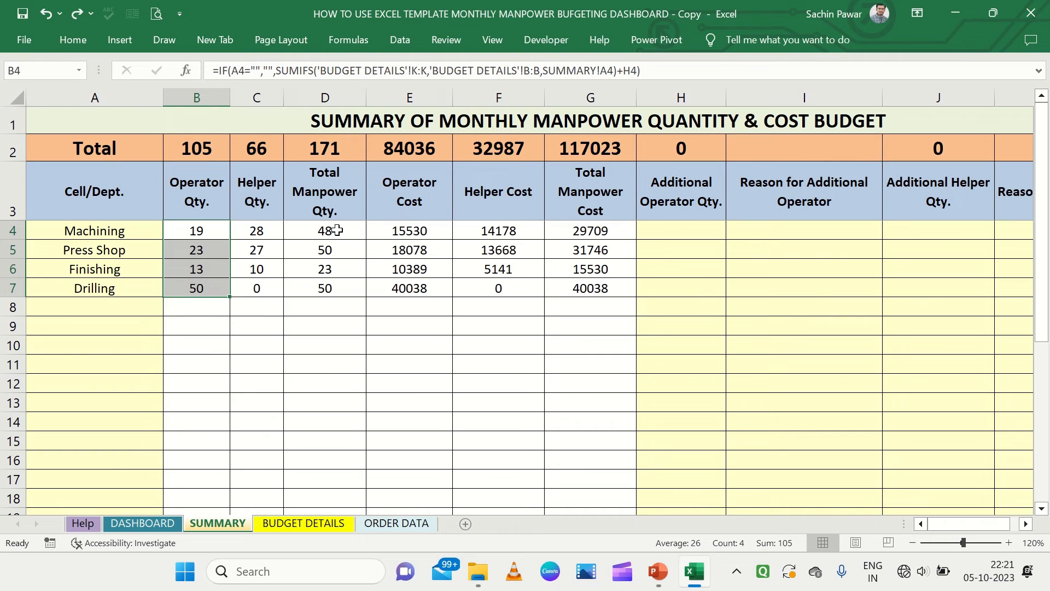
pyautogui.moveTo(334, 231); pyautogui.dragTo(337, 283)
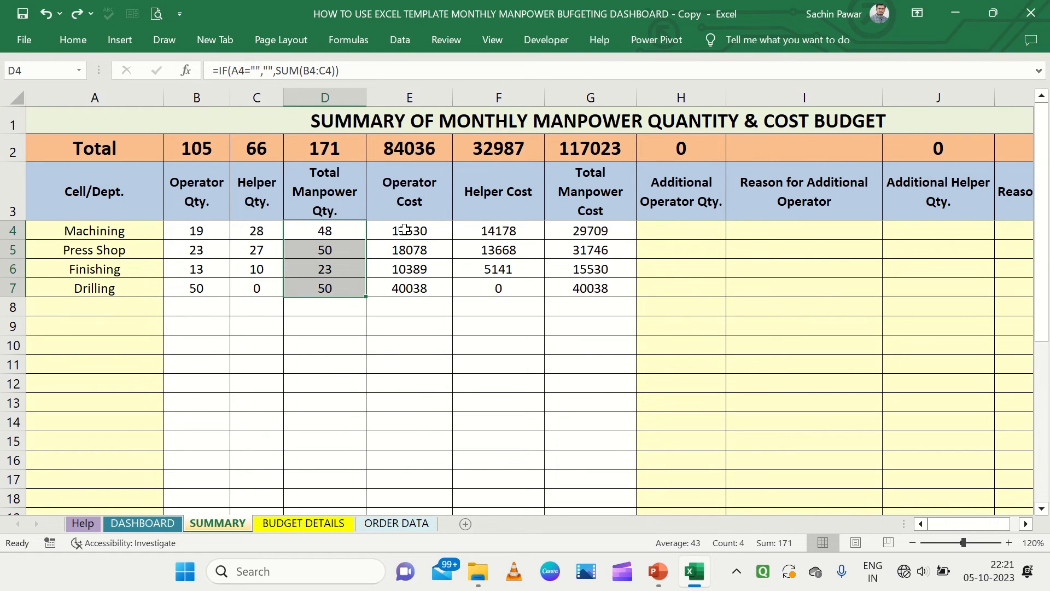
pyautogui.moveTo(406, 230); pyautogui.dragTo(421, 293)
pyautogui.moveTo(524, 233); pyautogui.dragTo(531, 284)
pyautogui.moveTo(607, 230); pyautogui.dragTo(611, 291)
# Step: Enter Additional Operator Qty. values of 4 for Machining, 3 for Press Shop, 4 for Finishing and 5 for Drilling
pyautogui.click(684, 237)
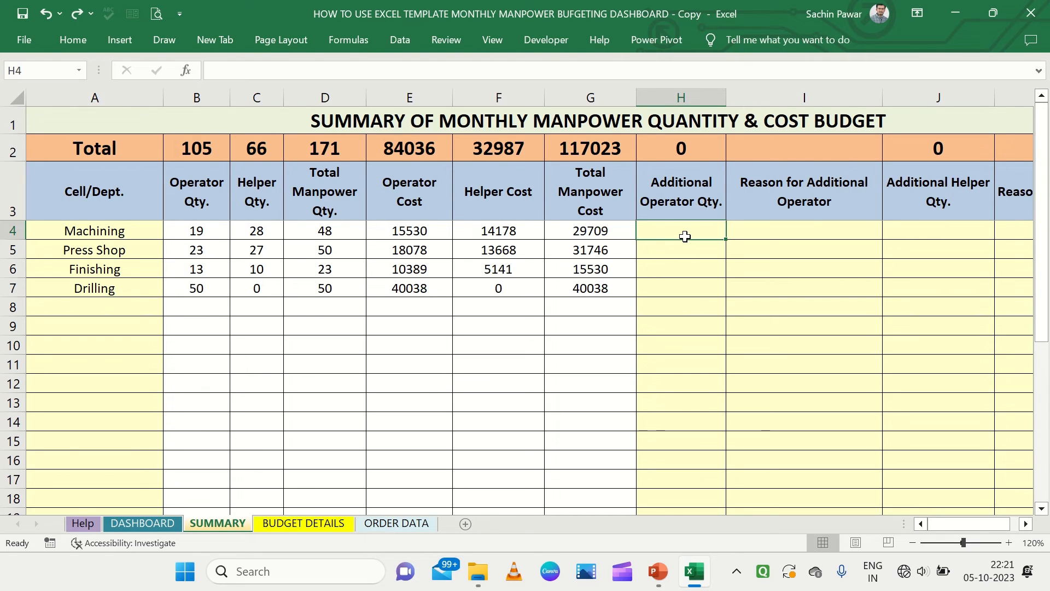
pyautogui.write('4')
pyautogui.press('Return')
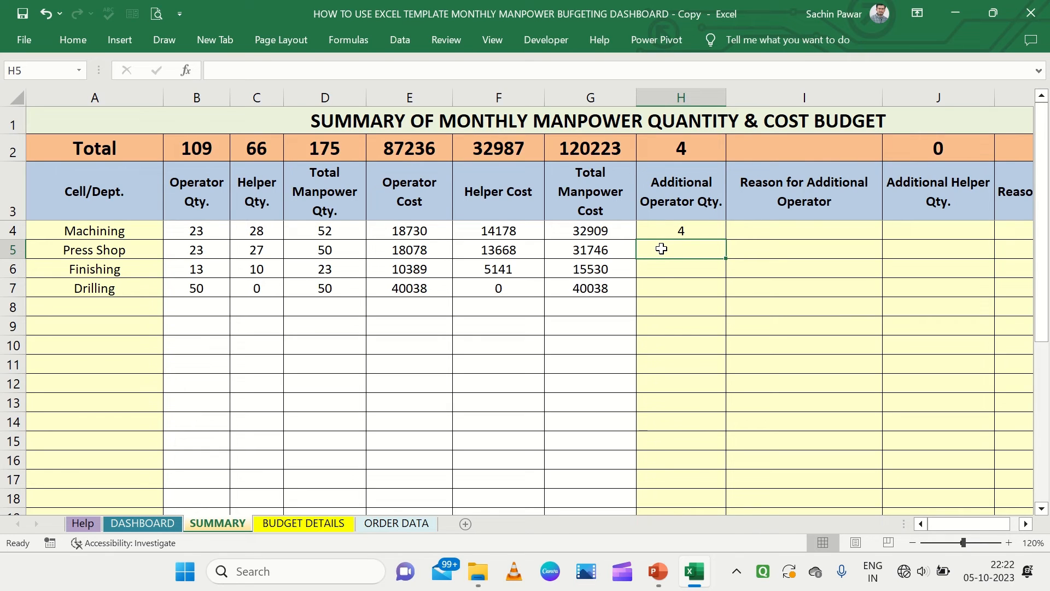
pyautogui.write('3')
pyautogui.press('Return')
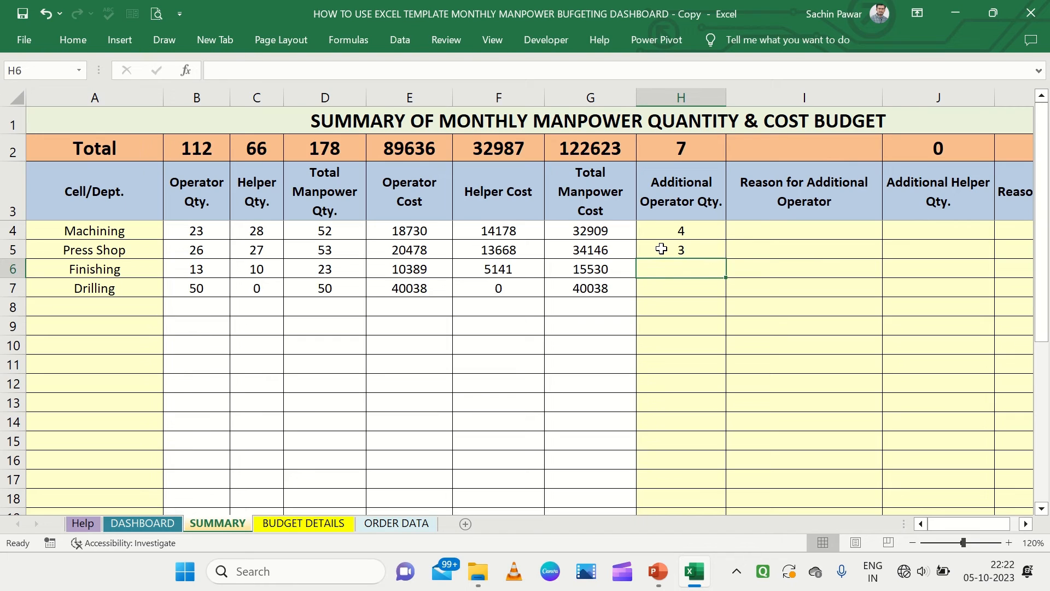
pyautogui.write('4')
pyautogui.write('5')
pyautogui.press('Return')
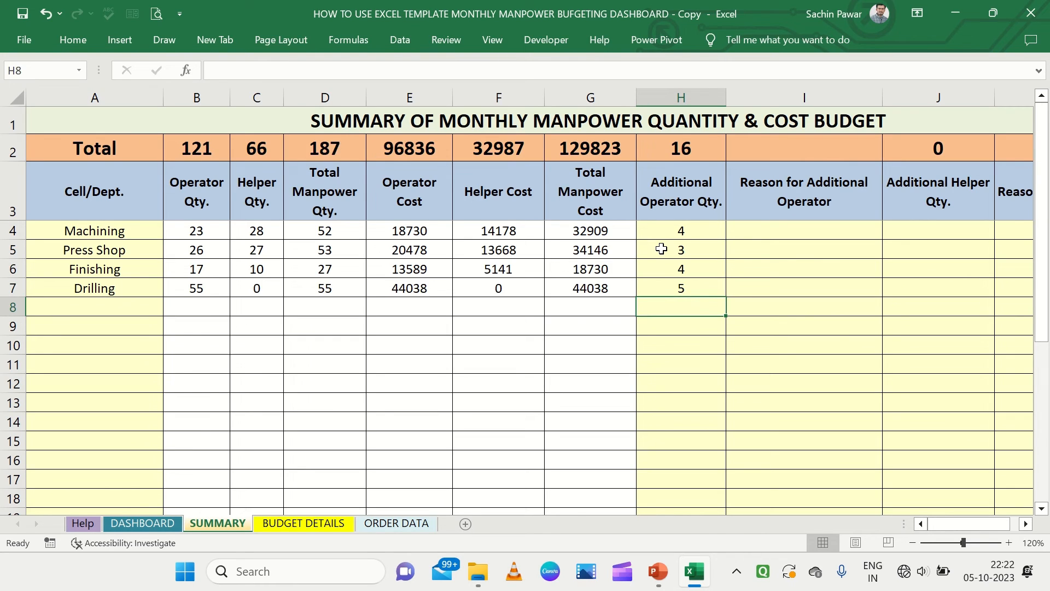
# Step: Enter Additional Helper Qty. values of 8 for Machining, 5 for Press Shop, 2 for Finishing and 4 for Drilling
pyautogui.click(949, 232)
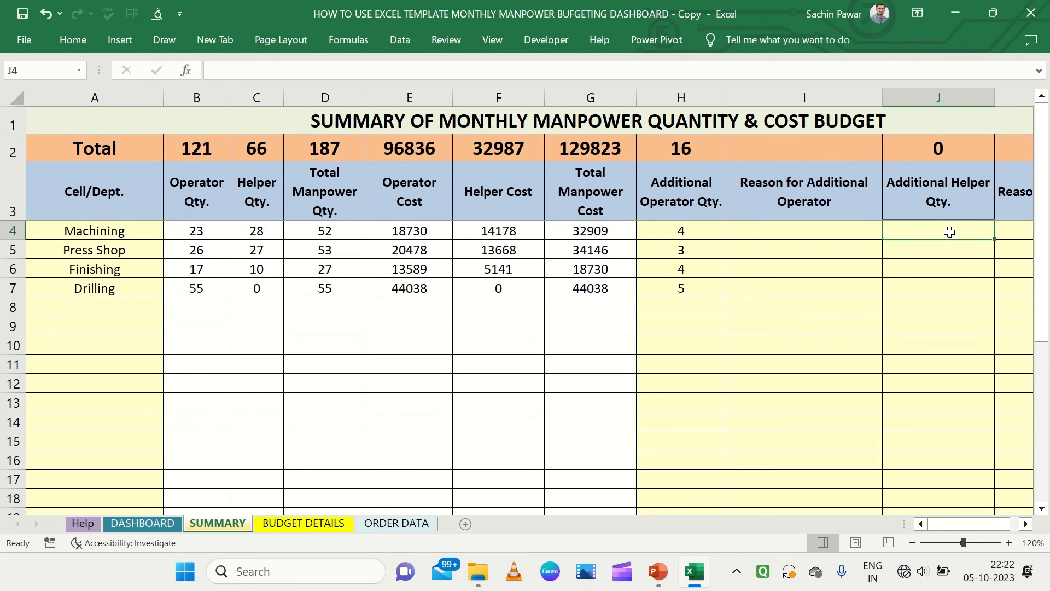
pyautogui.write('8')
pyautogui.press('Return')
pyautogui.write('5')
pyautogui.press('Return')
pyautogui.write('2')
pyautogui.press('Return')
pyautogui.write('4')
pyautogui.press('Return')
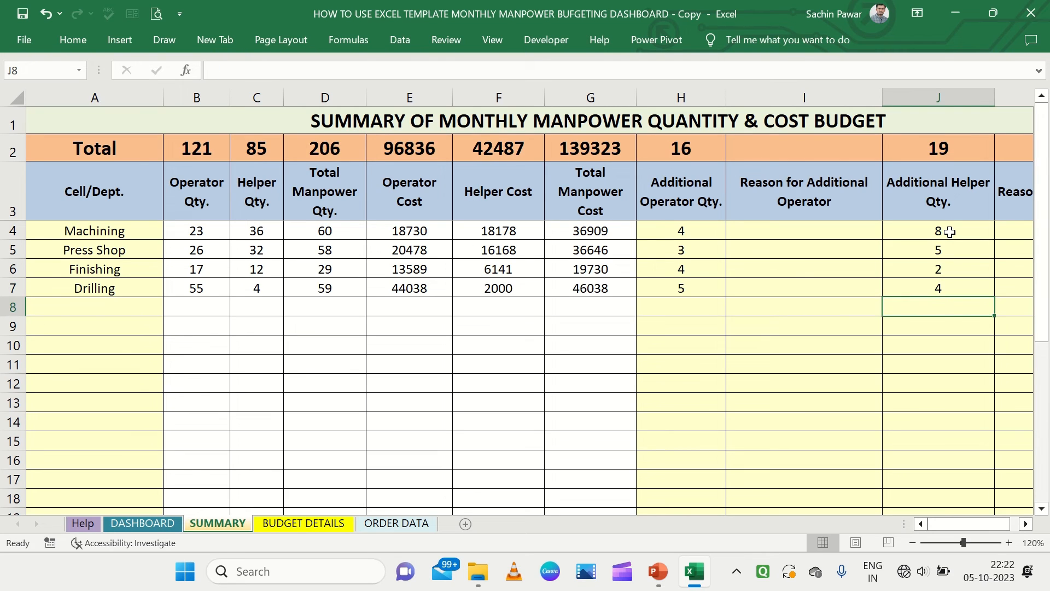
pyautogui.click(912, 286)
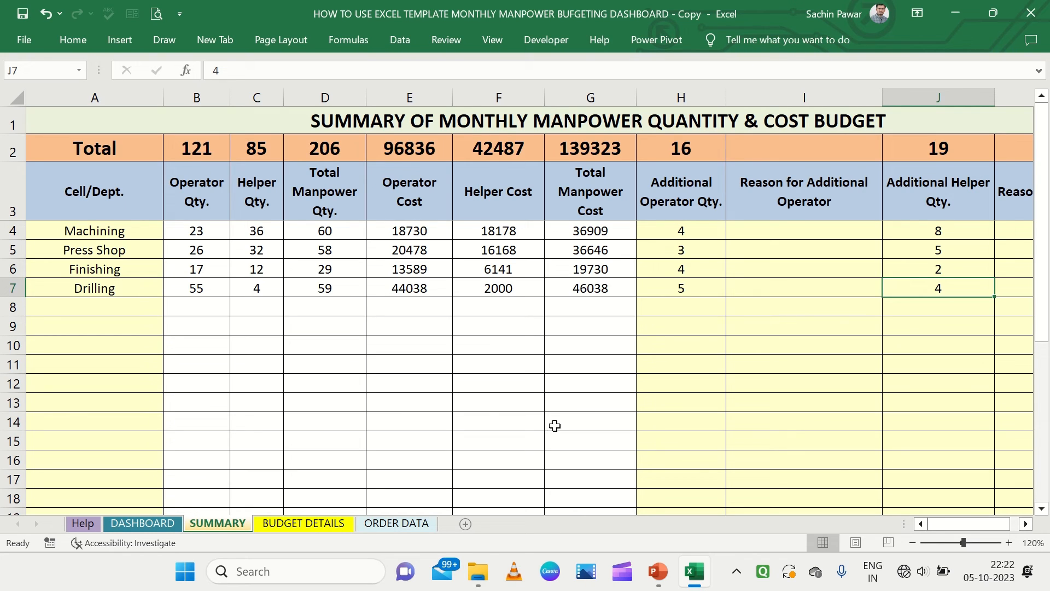
# Step: Examine the DASHBOARD sheet's total cards and its department charts of operator and helper quantities and costs
pyautogui.click(153, 526)
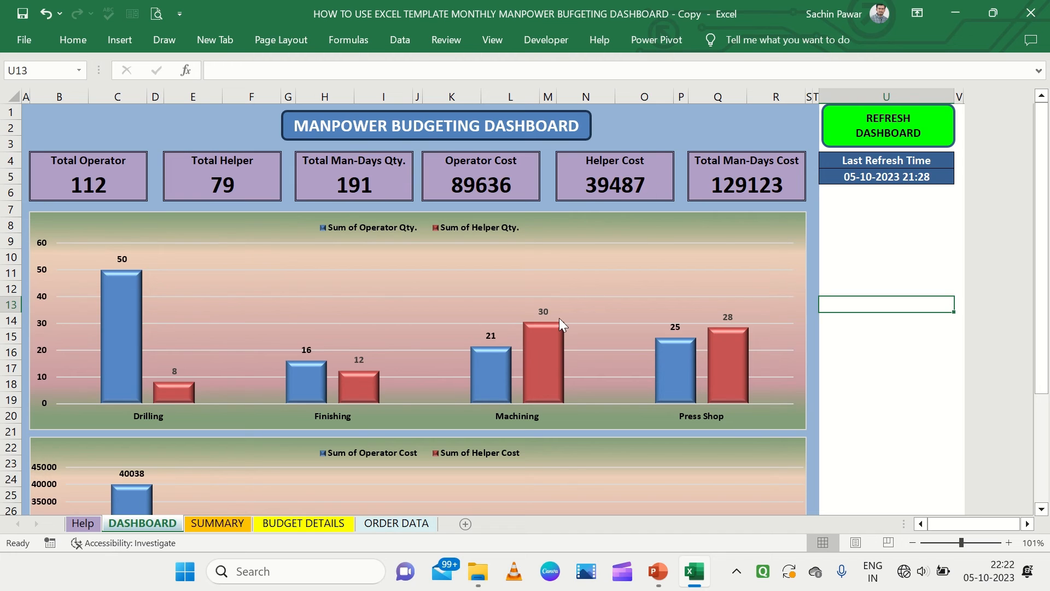
pyautogui.scroll(-2, 561, 323)
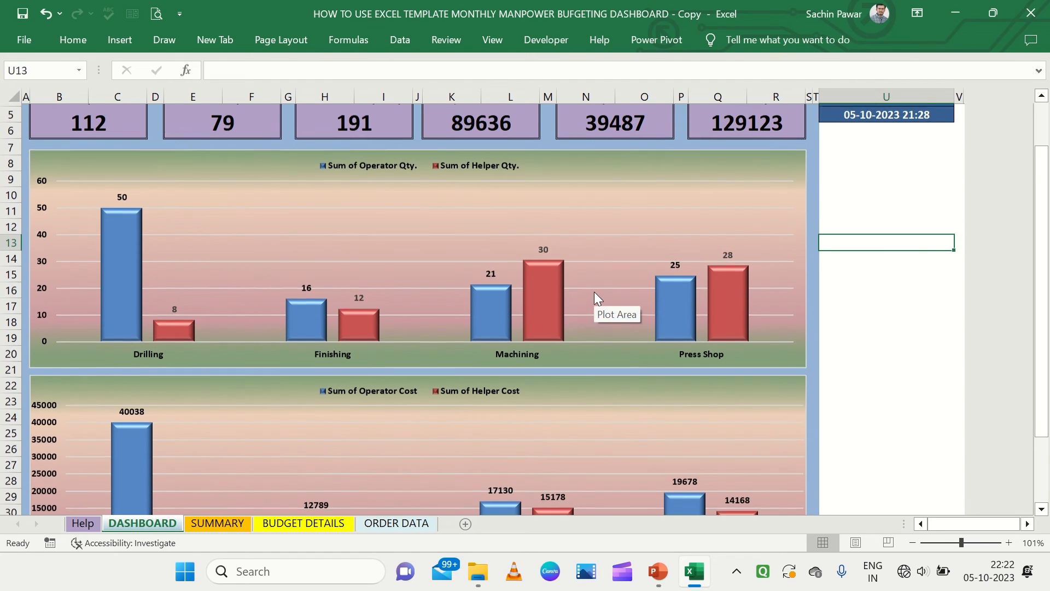
pyautogui.scroll(-2, 594, 295)
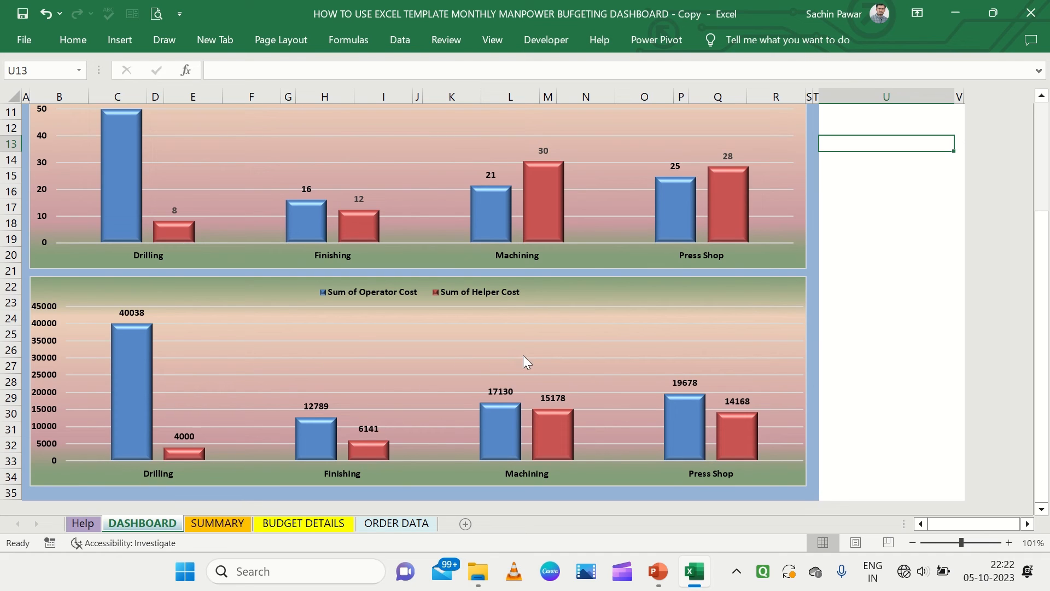
pyautogui.scroll(4, 591, 291)
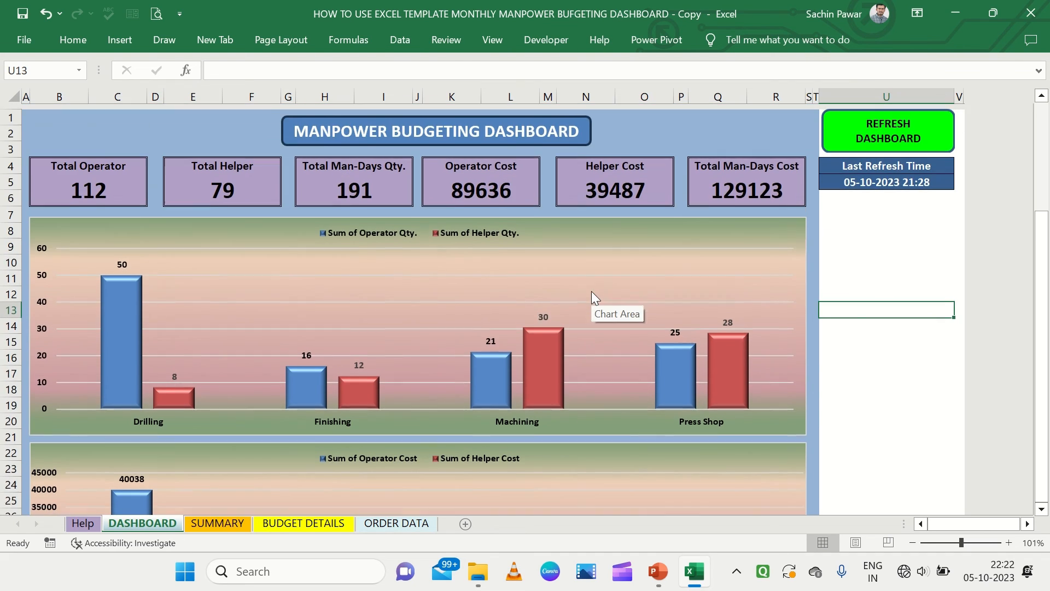
pyautogui.click(789, 122)
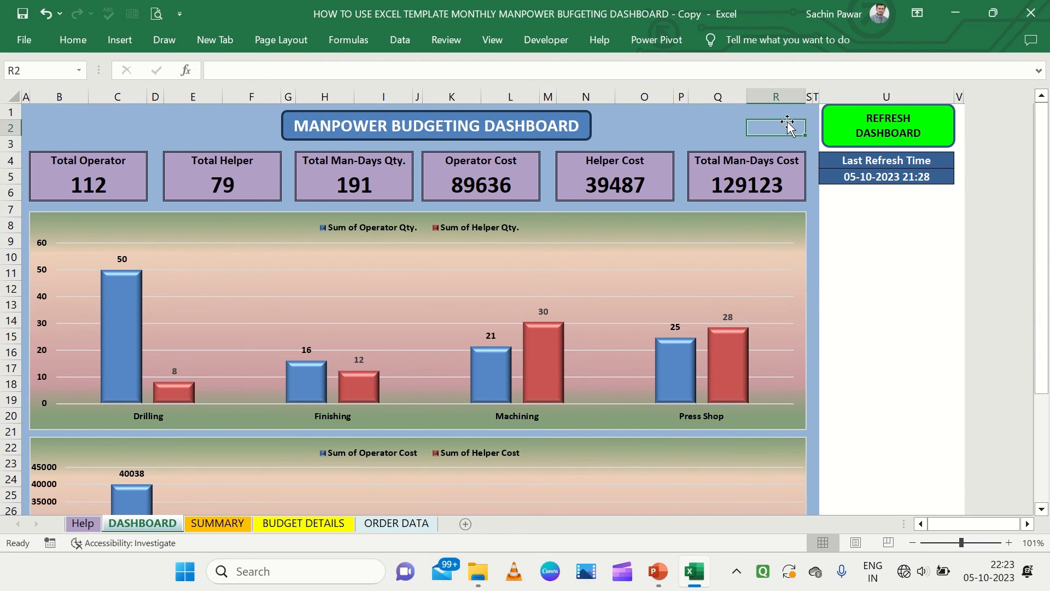
pyautogui.scroll(-5, 445, 368)
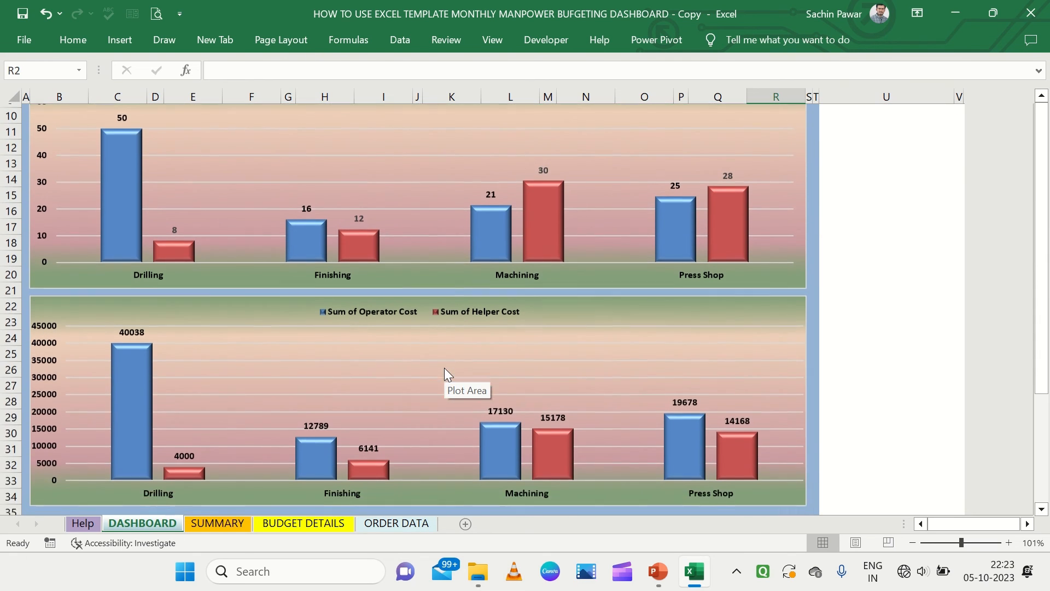
pyautogui.scroll(5, 445, 368)
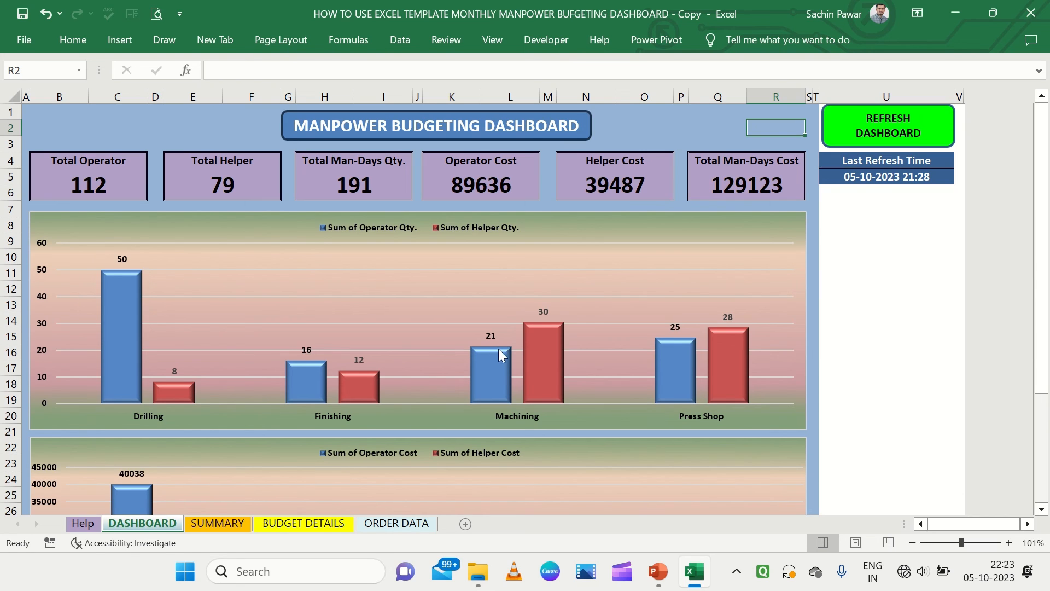
# Step: Refresh the manpower budgeting dashboard so its totals and charts use the current SUMMARY data
pyautogui.moveTo(502, 354)
pyautogui.click(888, 133)
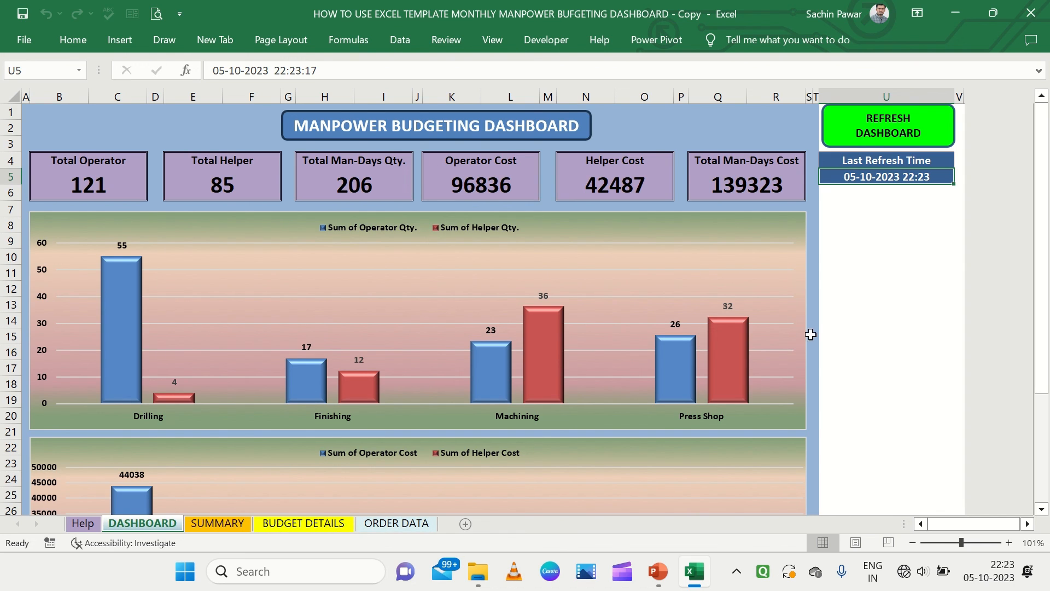
pyautogui.click(880, 140)
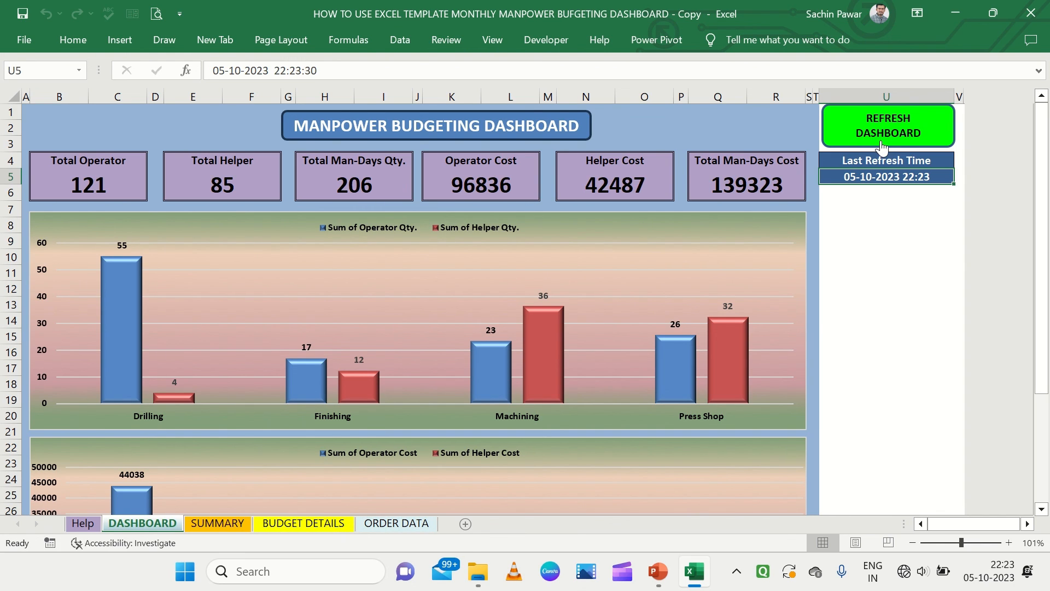